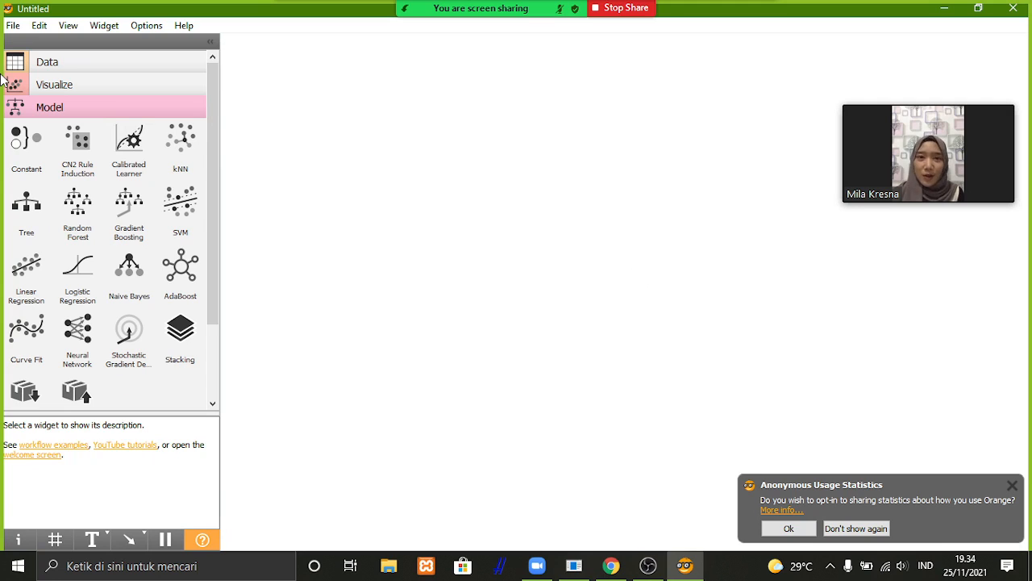
Place two File widgets on the canvas, one below the other, and remove the surplus third one.
left_click(25, 67)
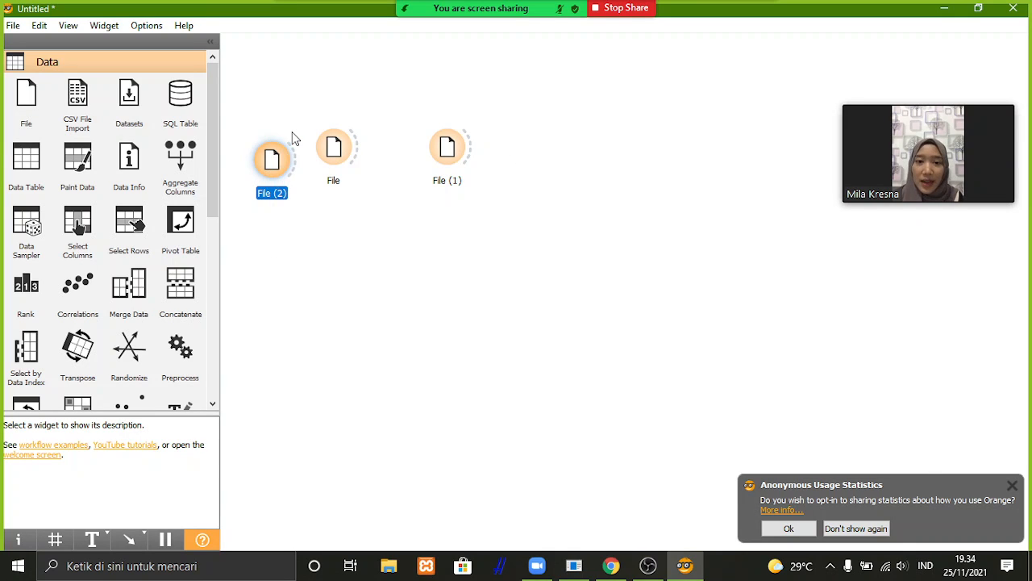
key("Delete")
left_click_drag(449, 152, 341, 345)
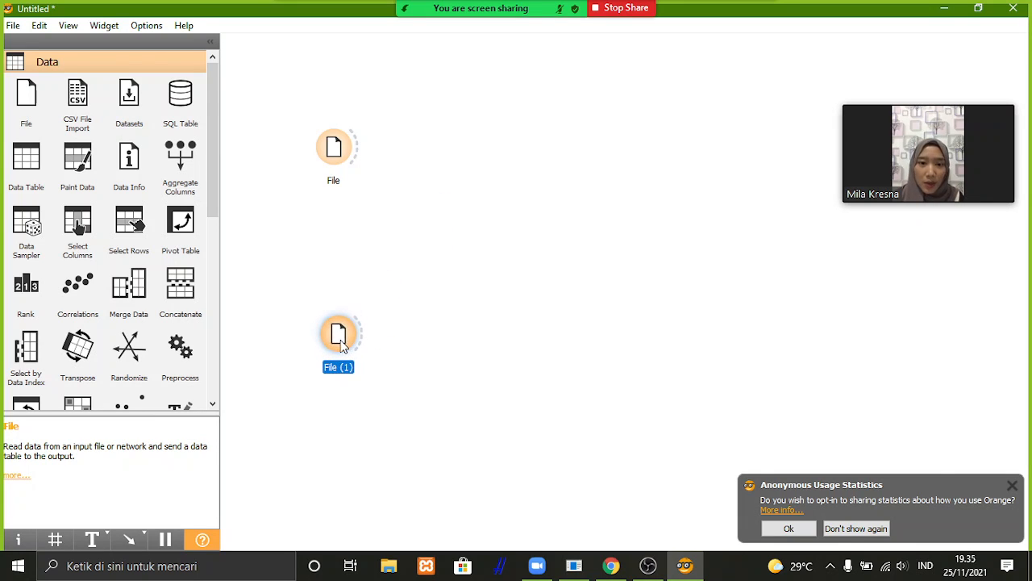
Rename the upper File widget as Data Training.
left_click(334, 159)
right_click(335, 160)
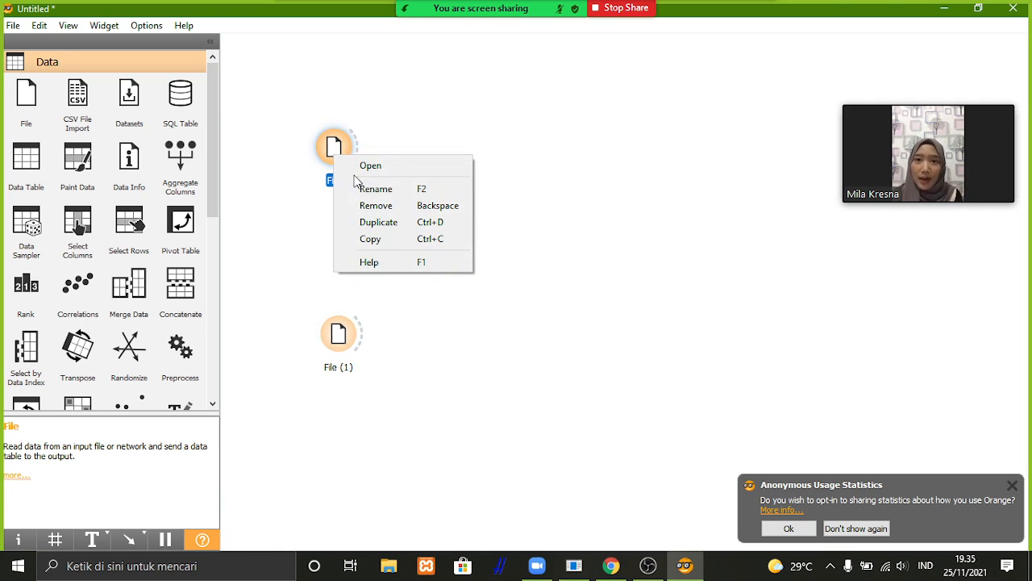
left_click(373, 188)
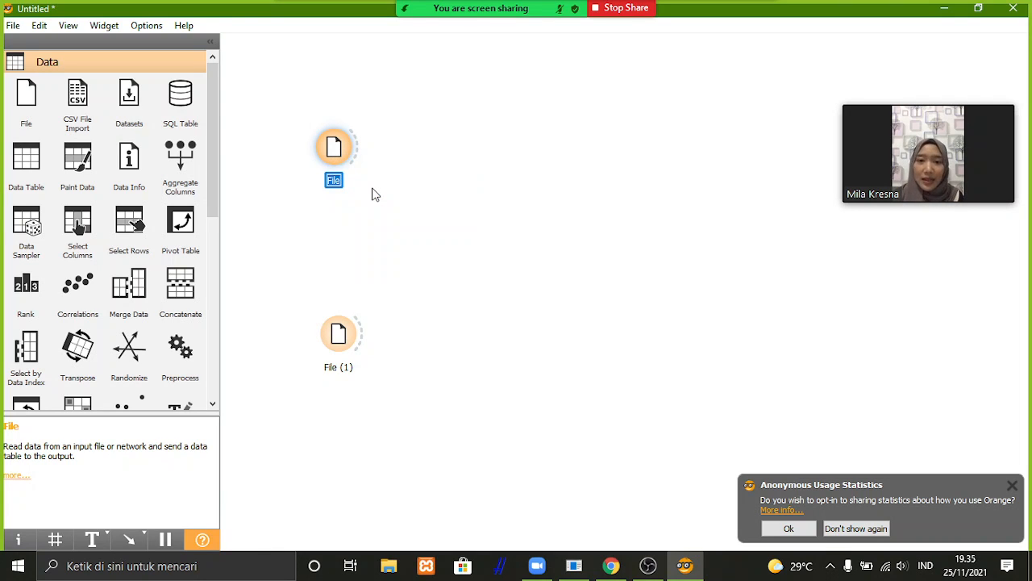
type("Data T")
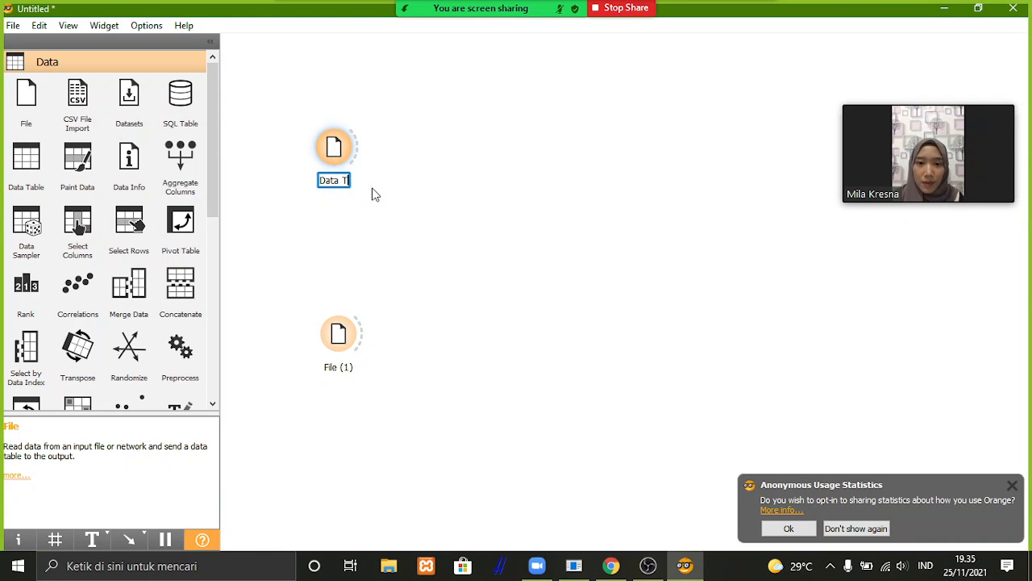
type("raining")
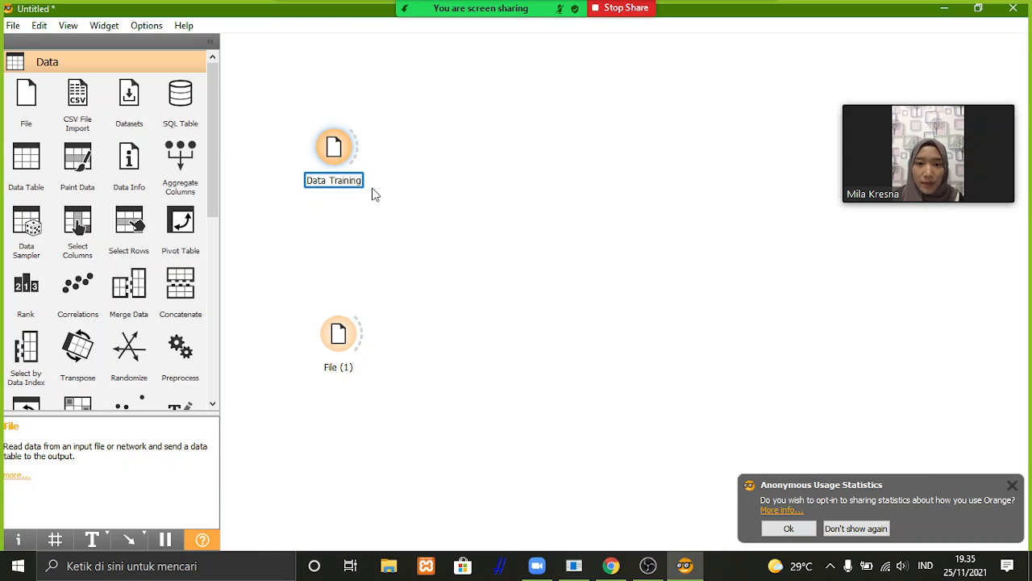
key("Return")
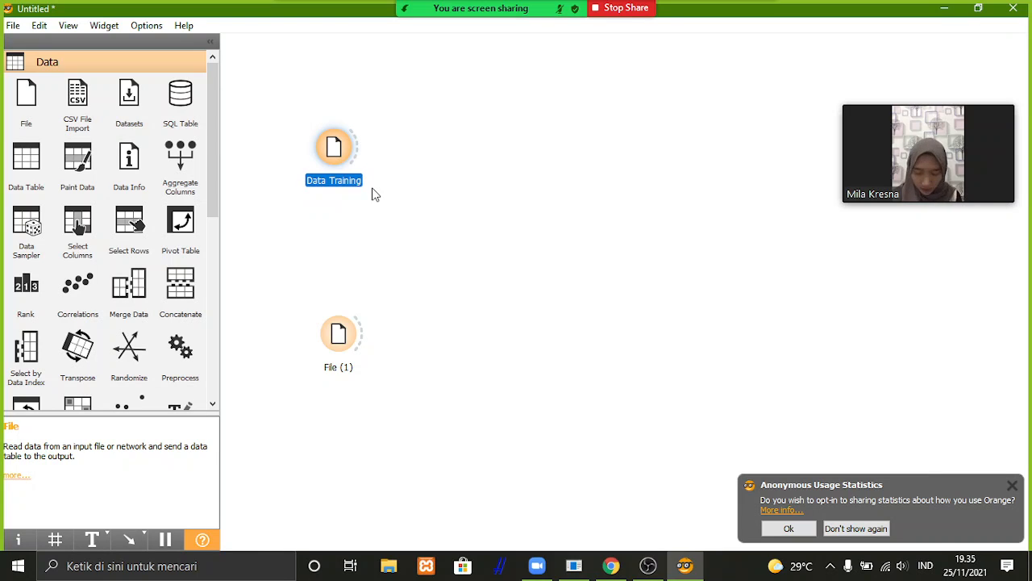
Rename the lower File widget, File (1), as Data Setting.
right_click(342, 339)
left_click(384, 369)
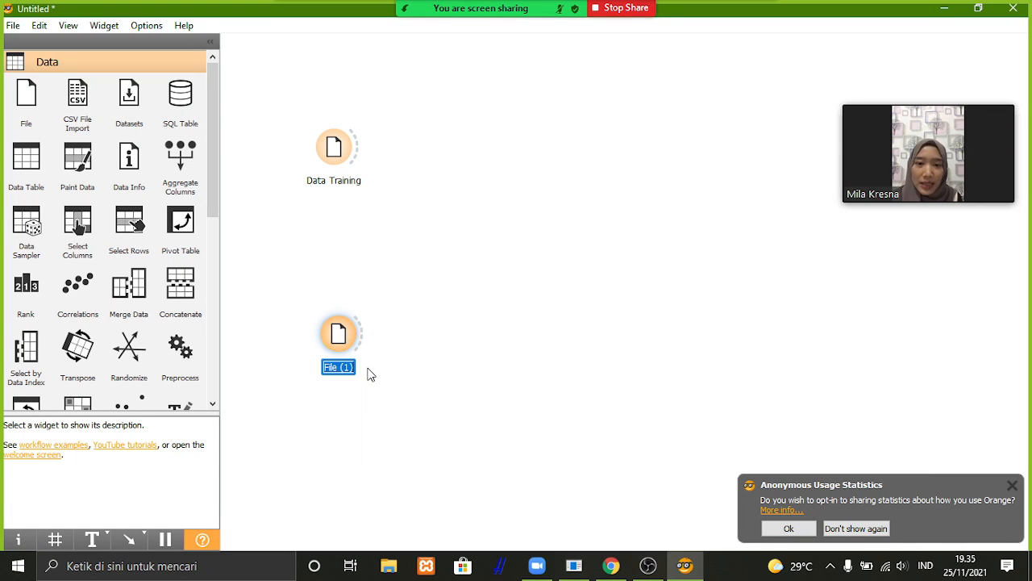
type("D")
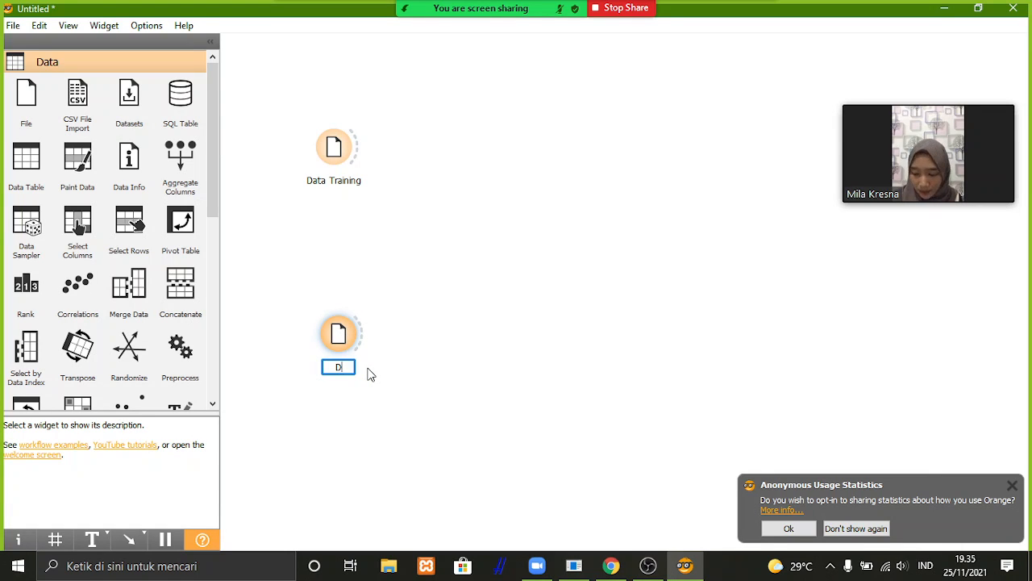
type("ata Setting")
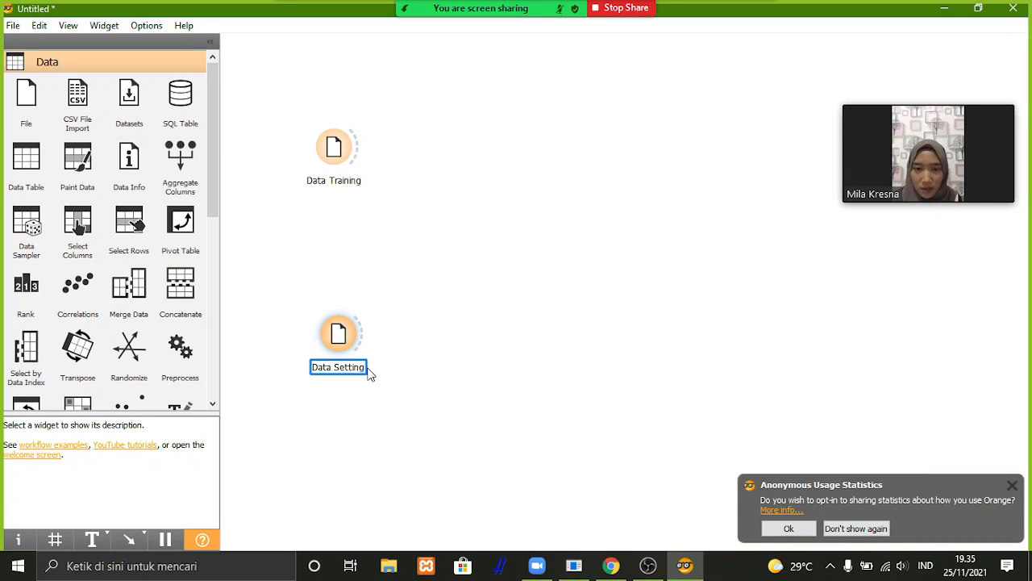
key("Return")
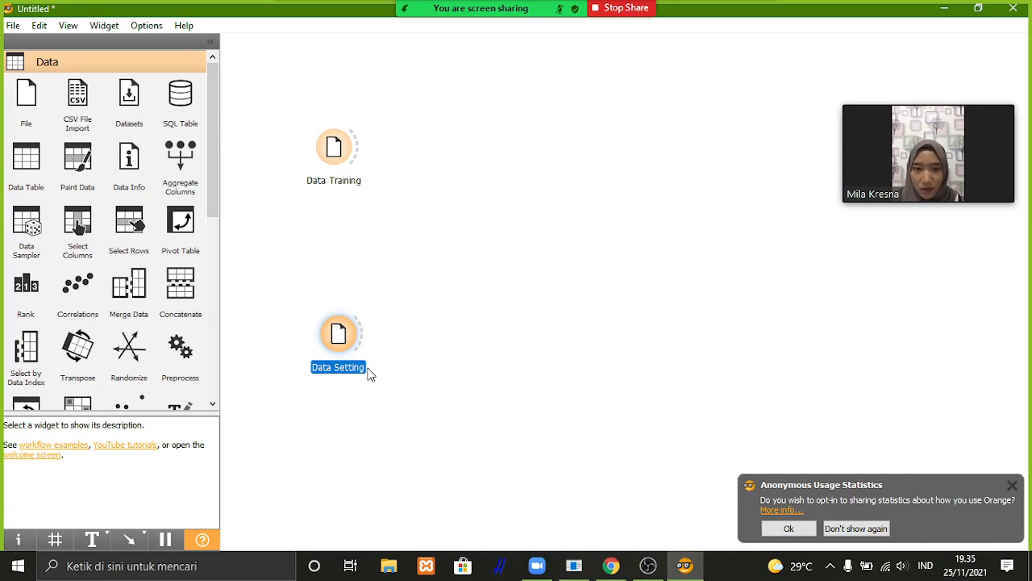
Load the training_data file from the Unduhan folder into the Data Training widget.
double_click(334, 147)
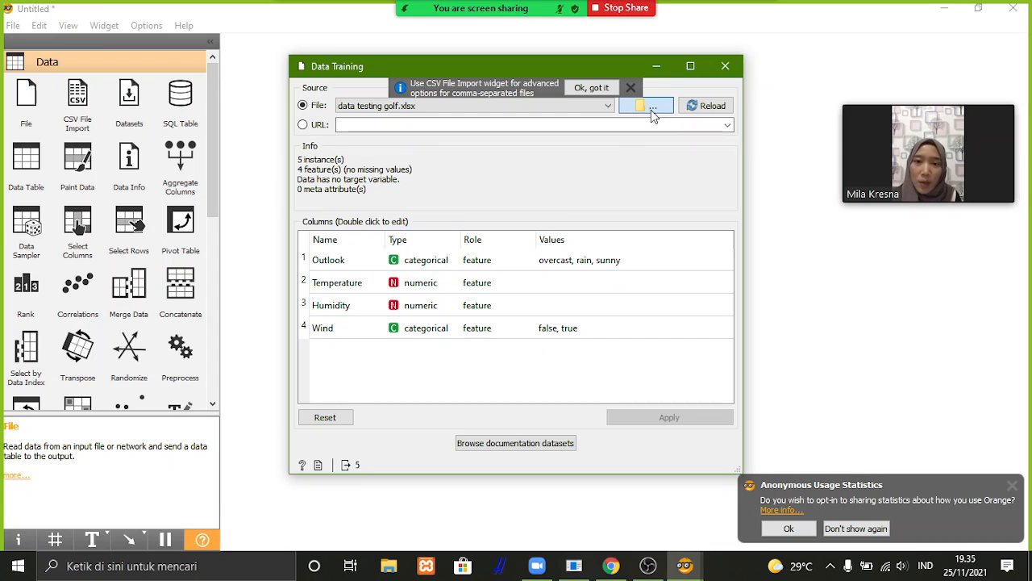
left_click(650, 110)
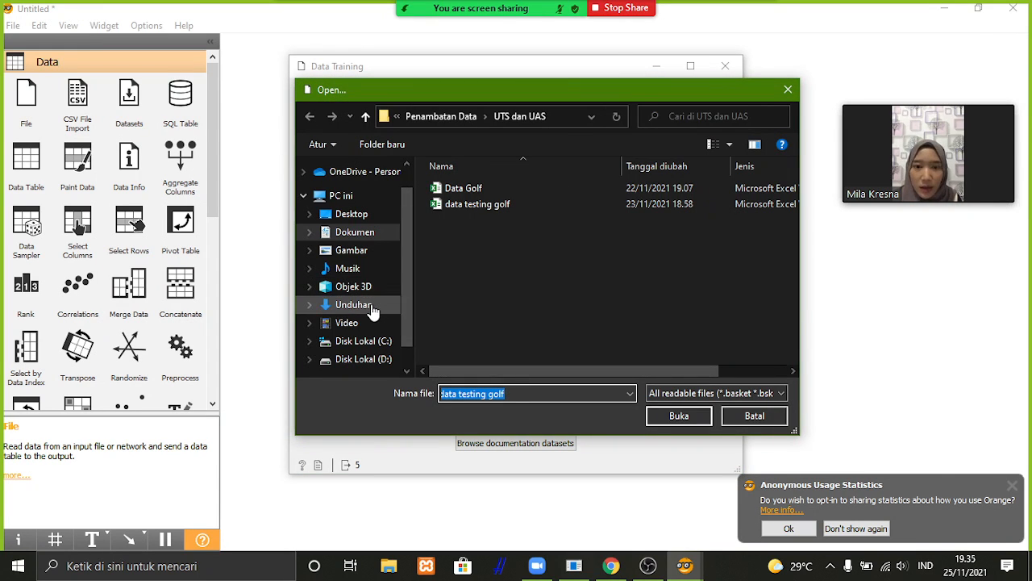
left_click(373, 304)
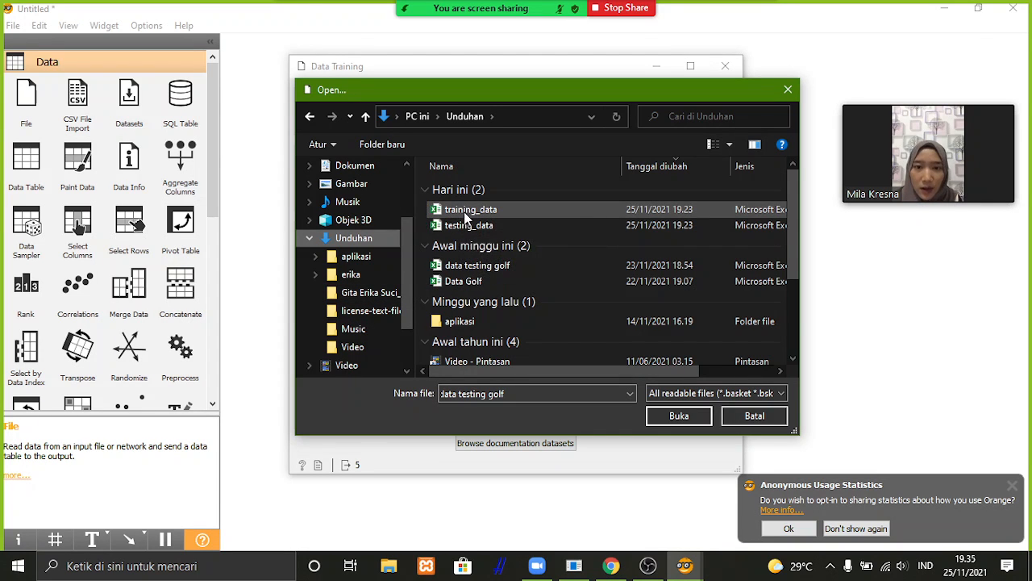
left_click(465, 213)
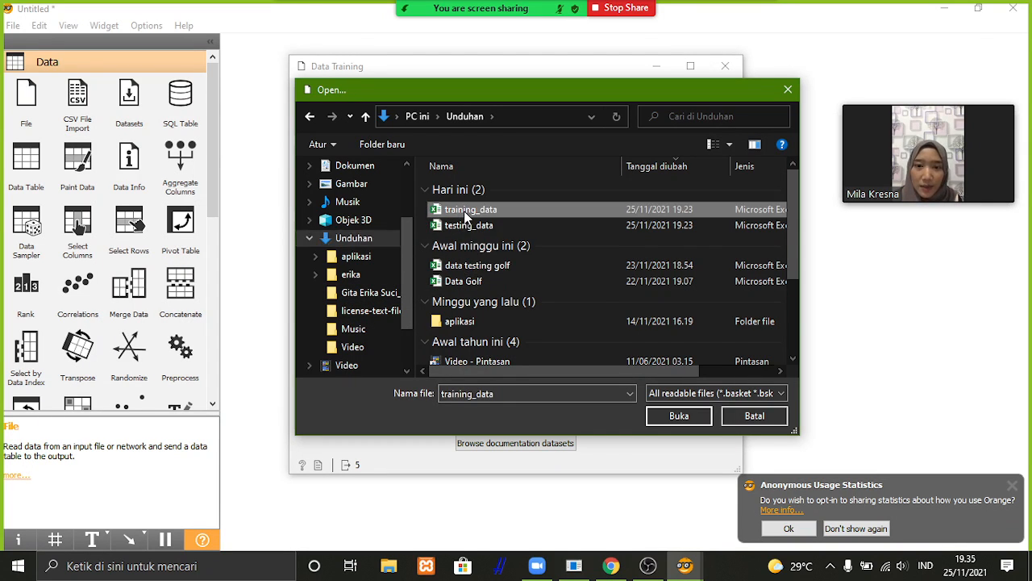
left_click(679, 416)
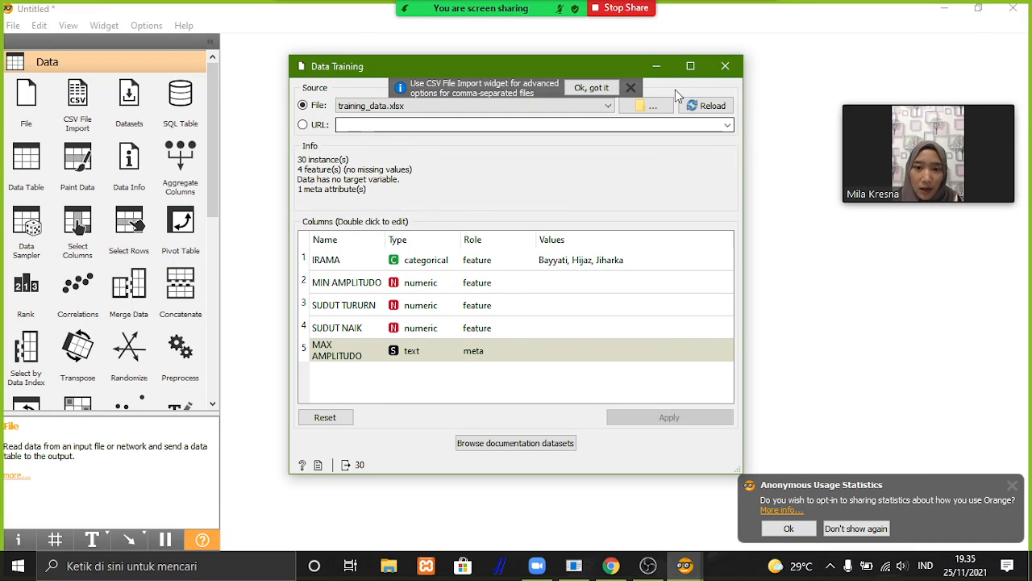
left_click(724, 67)
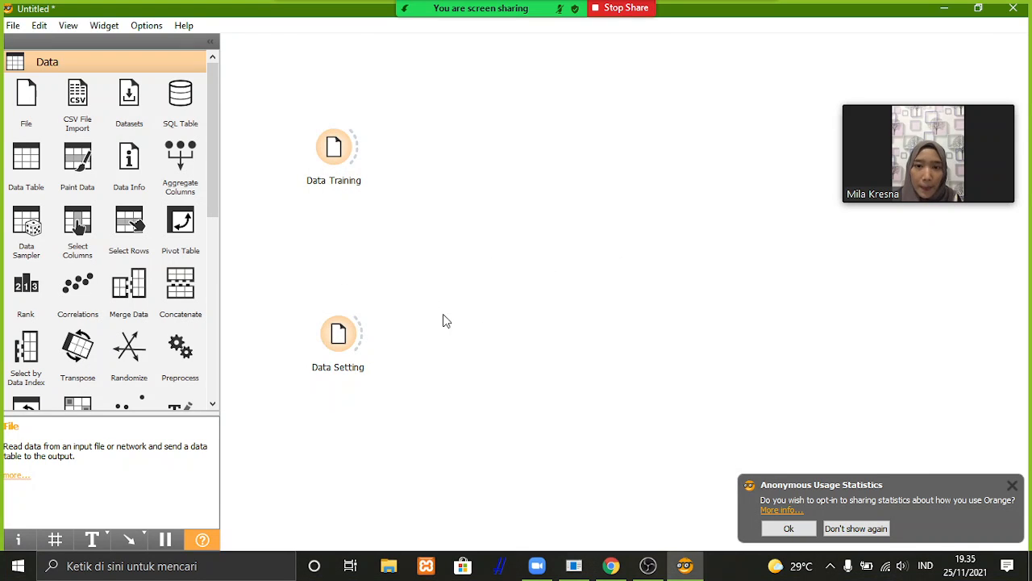
Load the testing_data file from the Unduhan folder into the Data Setting widget.
right_click(337, 339)
left_click(363, 349)
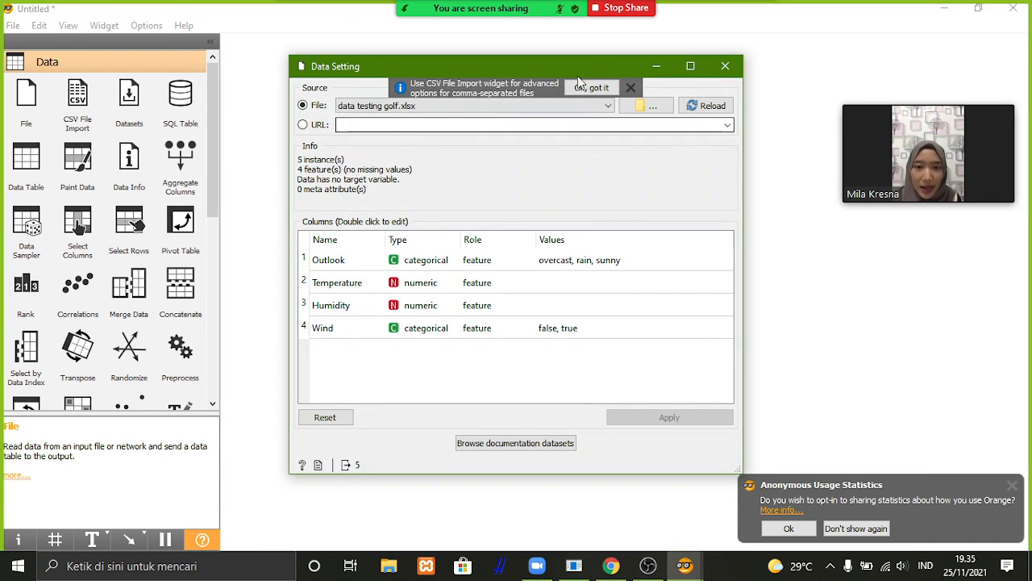
left_click(666, 112)
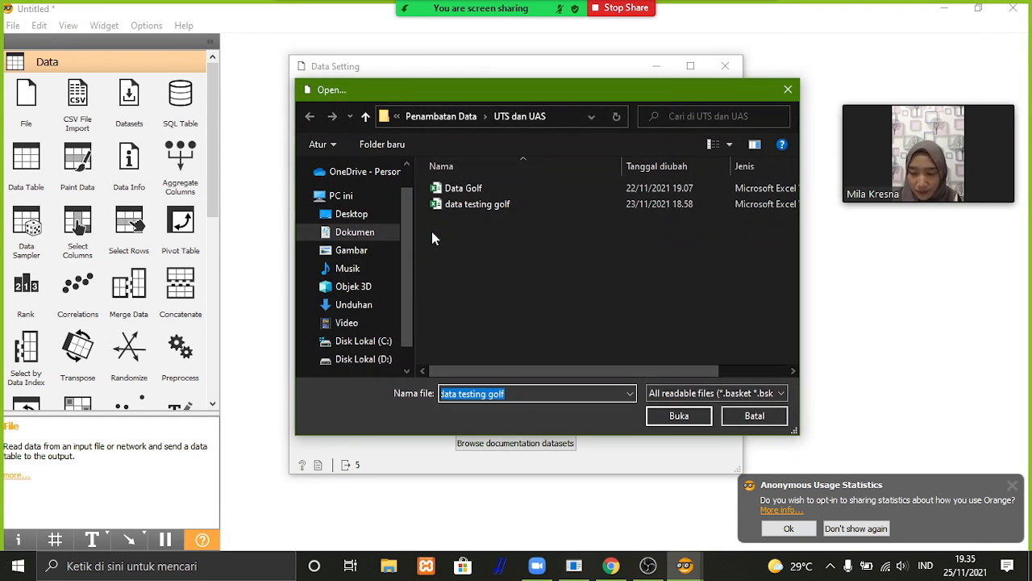
left_click(355, 306)
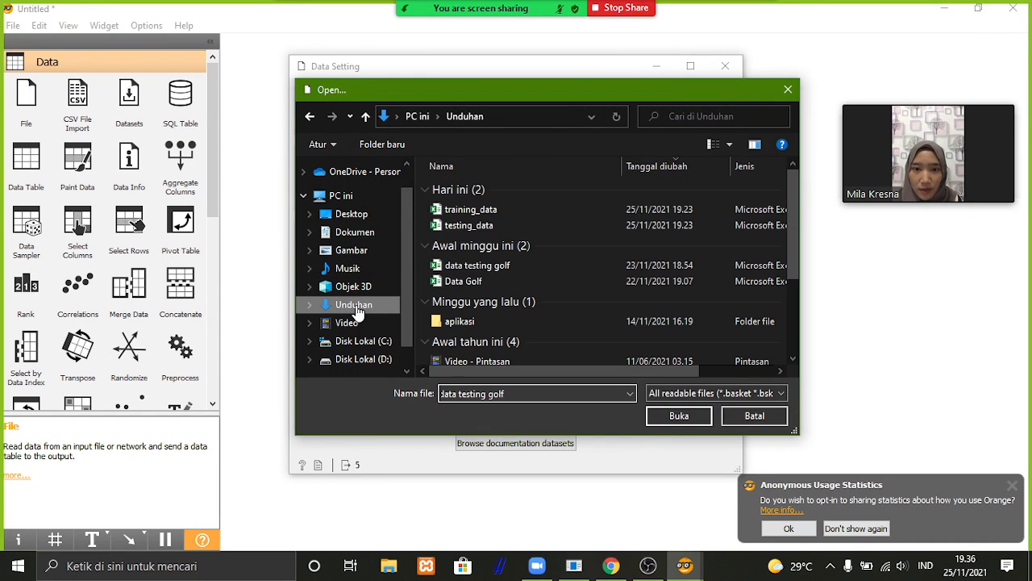
left_click(490, 224)
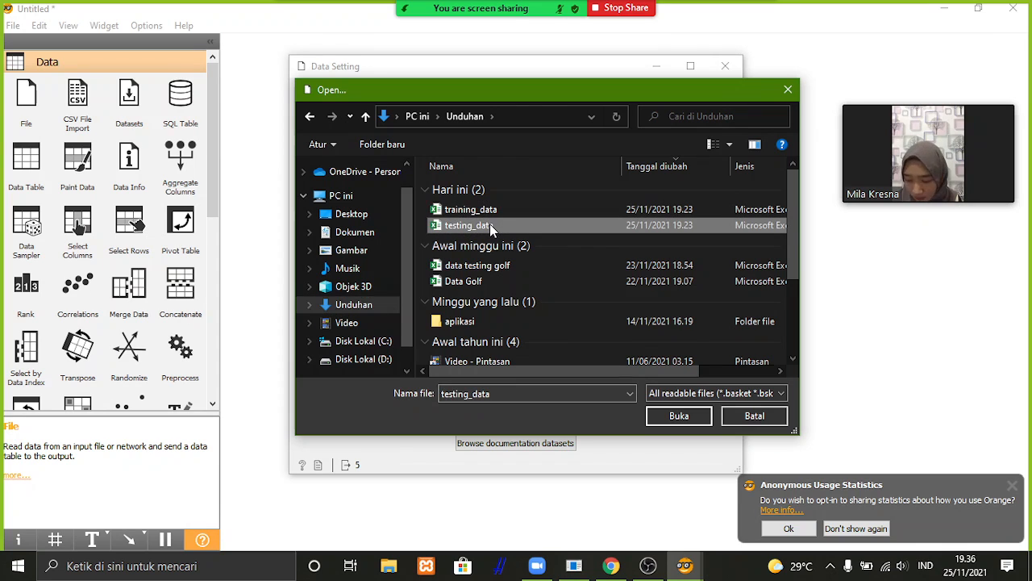
left_click(679, 417)
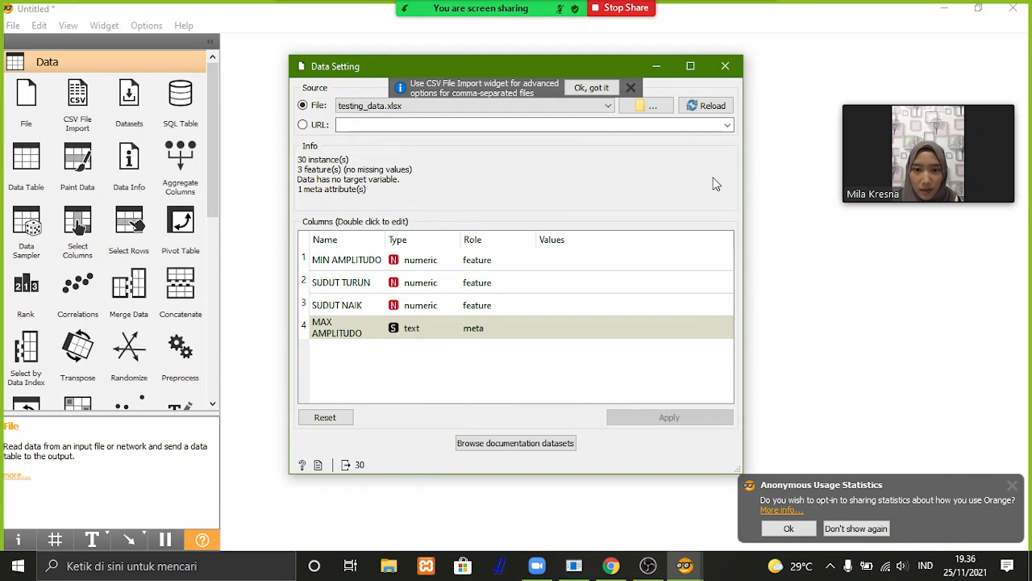
left_click(731, 67)
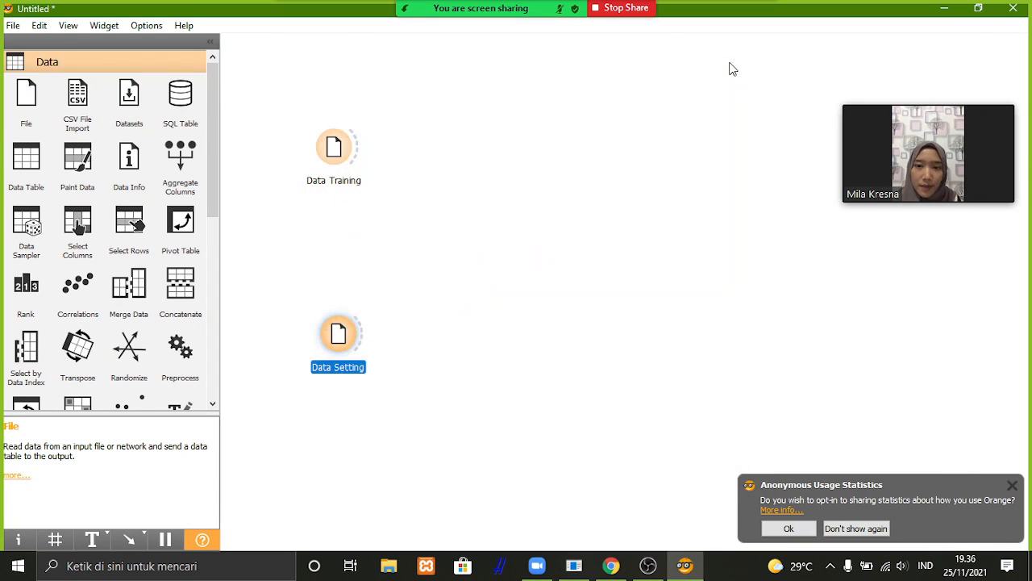
Add two Data Table widgets and place one beside Data Training and the other beside Data Setting.
left_click(522, 258)
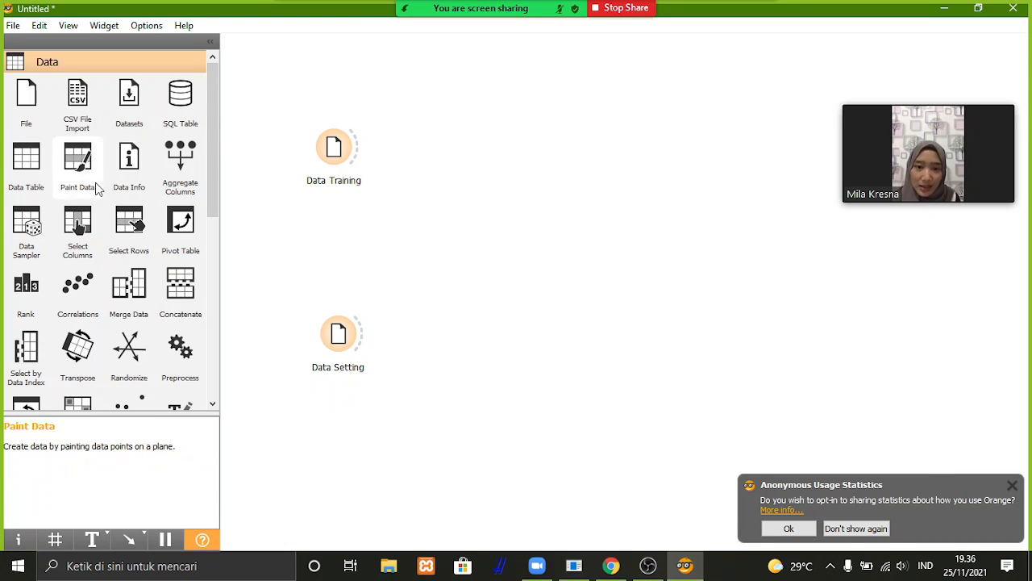
left_click(31, 177)
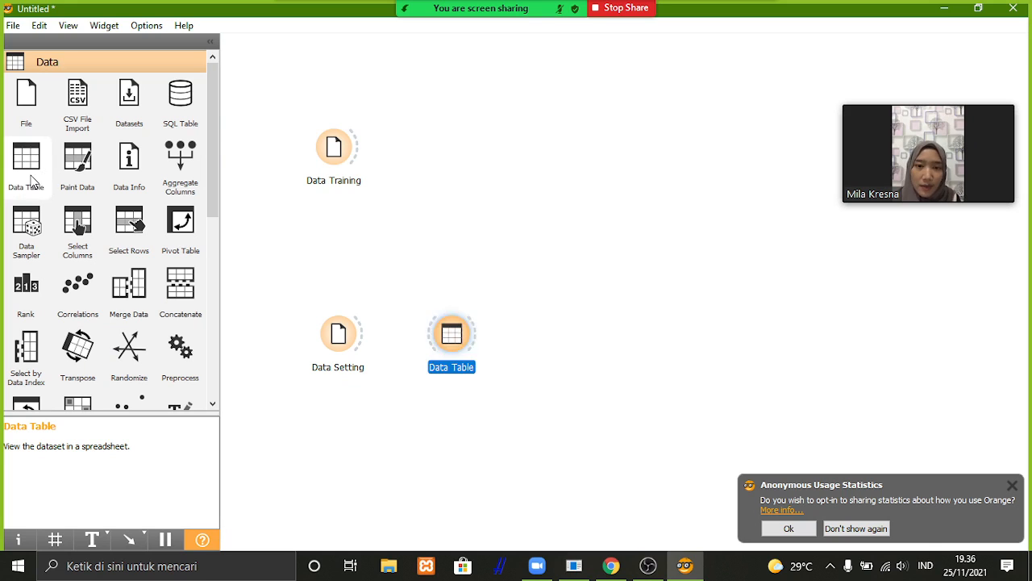
left_click(31, 180)
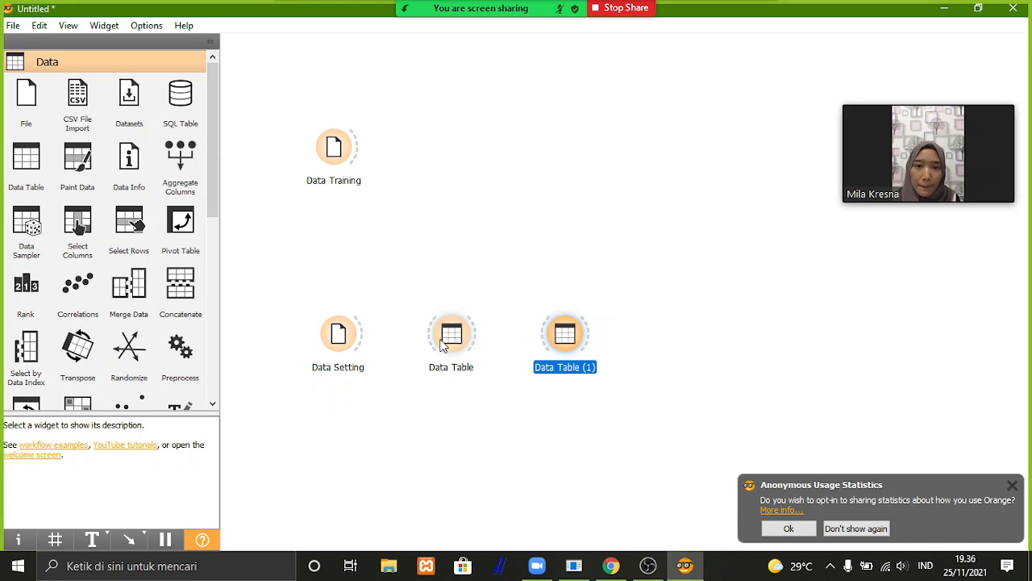
left_click_drag(435, 339, 441, 159)
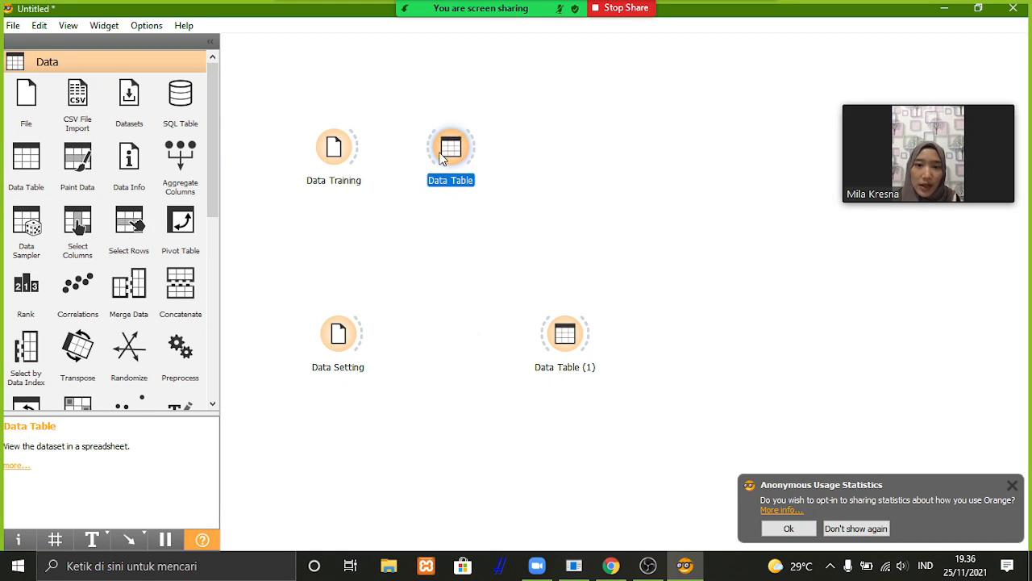
left_click_drag(564, 334, 454, 337)
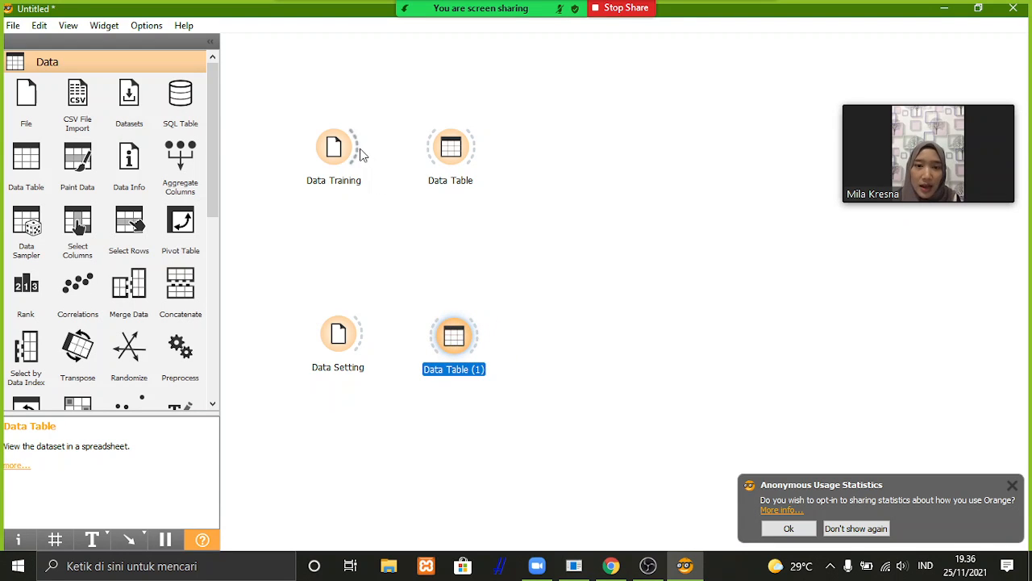
Connect Data Training and Data Setting each to the Data Table beside it, and align Data Setting with its table.
left_click_drag(360, 152, 433, 155)
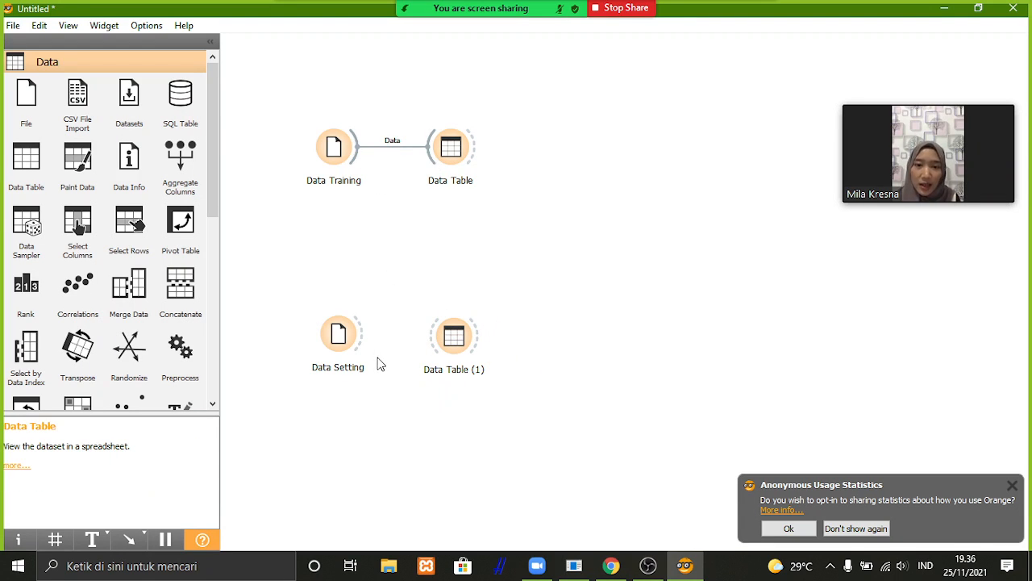
left_click_drag(365, 342, 433, 343)
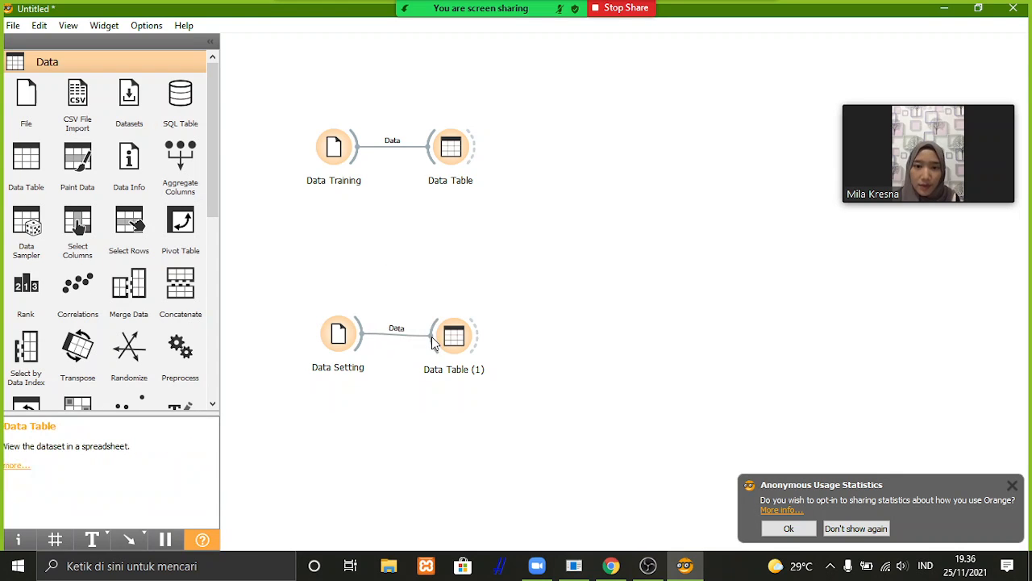
left_click_drag(350, 351, 340, 343)
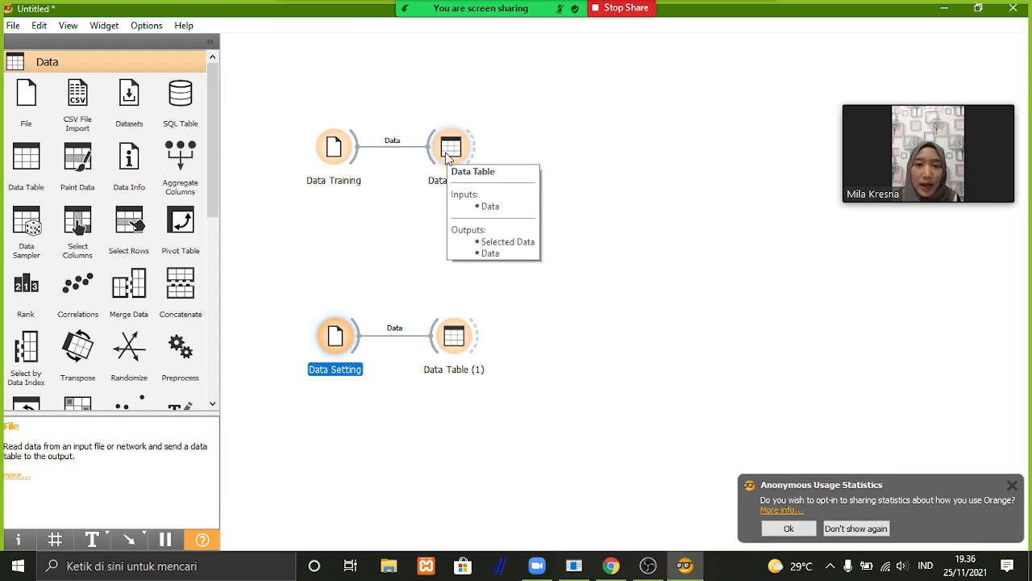
Examine the rows of the training dataset in the Data Table connected to Data Training.
double_click(446, 153)
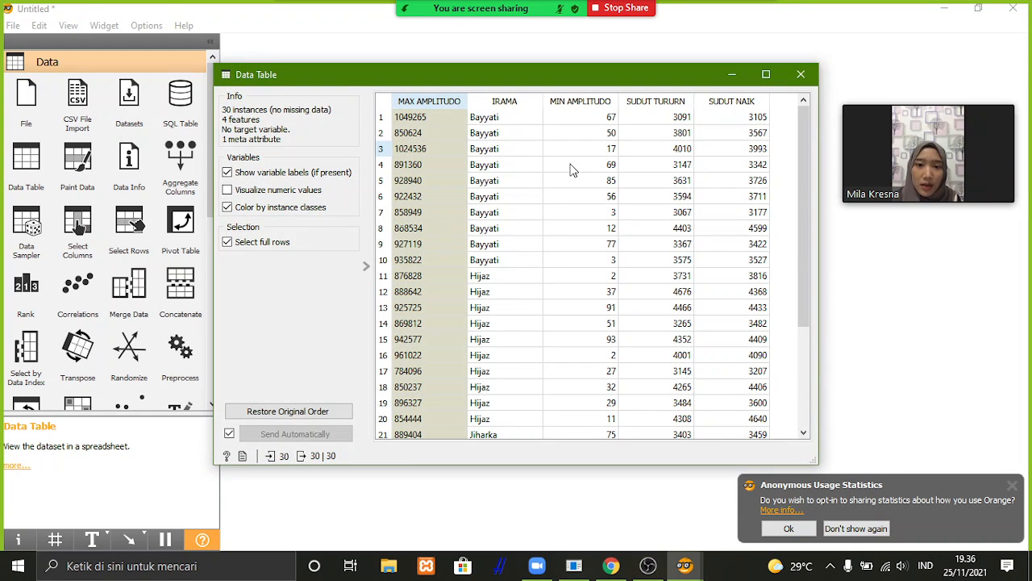
scroll(571, 169, "down", 3)
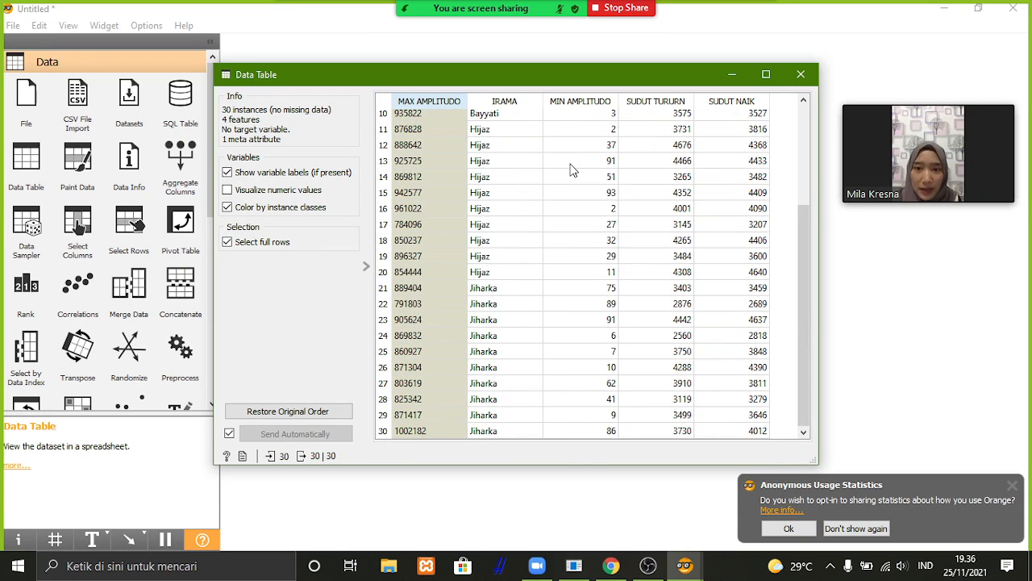
scroll(571, 169, "up", 3)
scroll(571, 169, "down", 3)
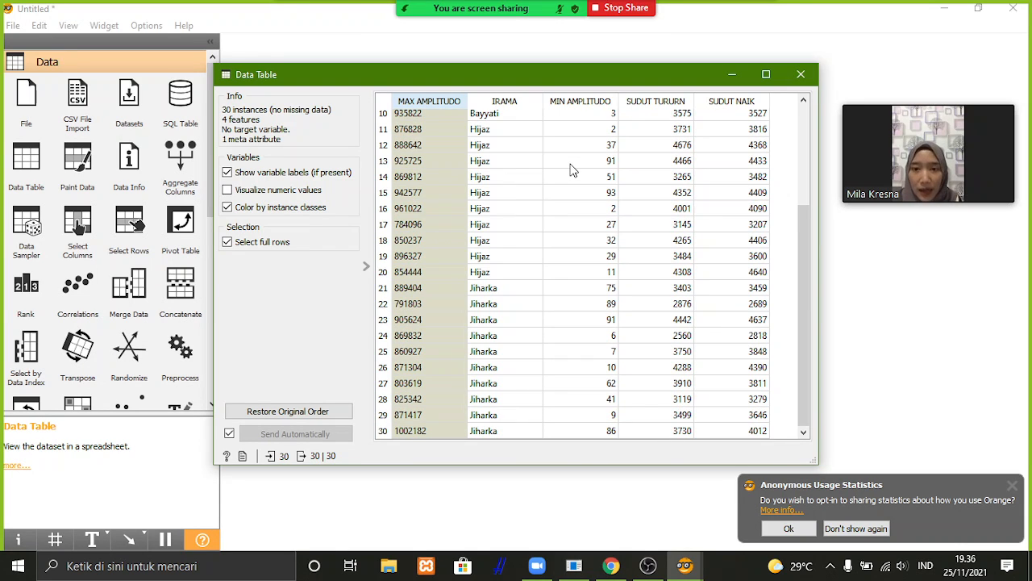
scroll(571, 169, "up", 3)
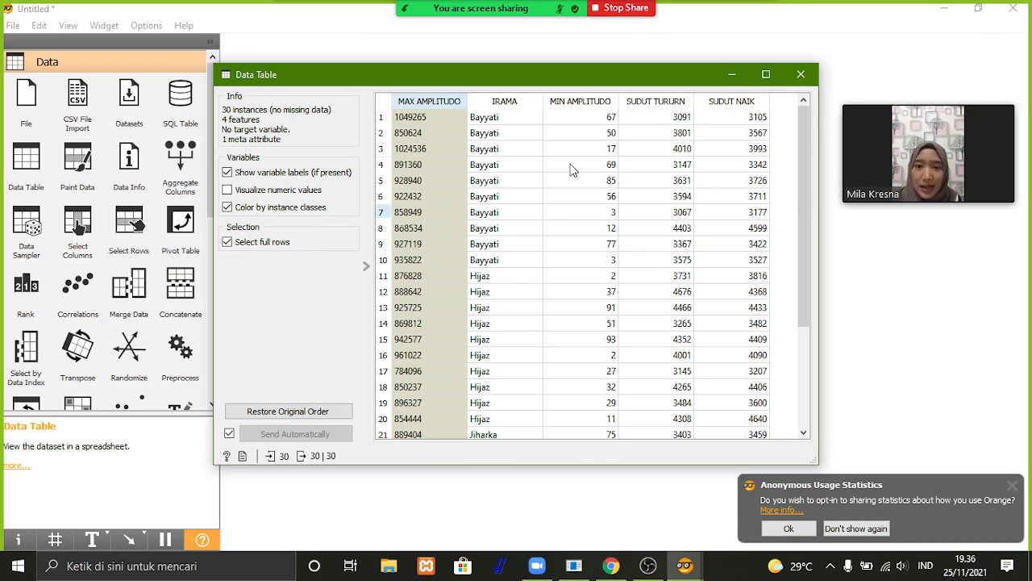
Select all rows of the training dataset in the Data Table connected to Data Training.
left_click(800, 77)
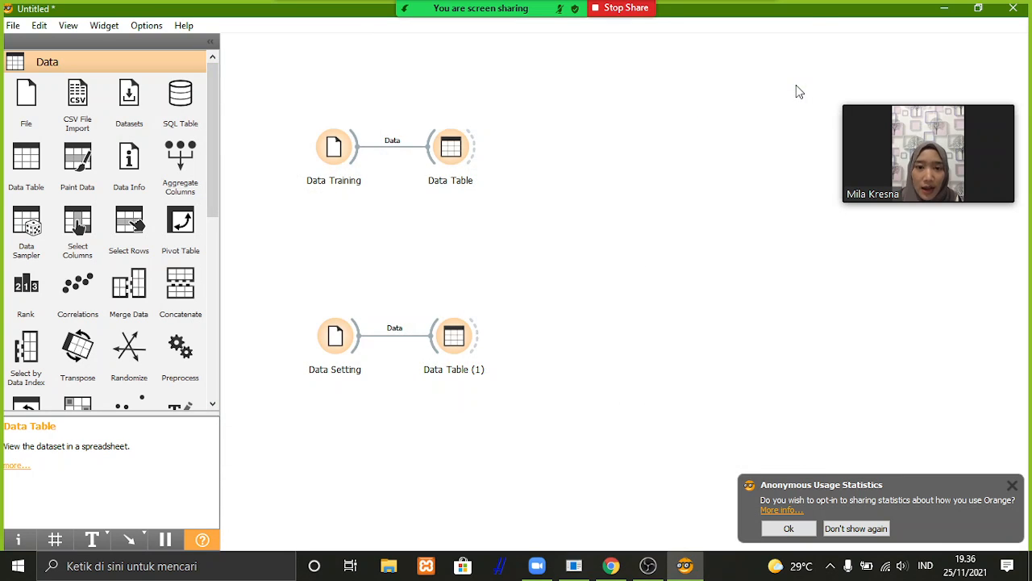
double_click(453, 152)
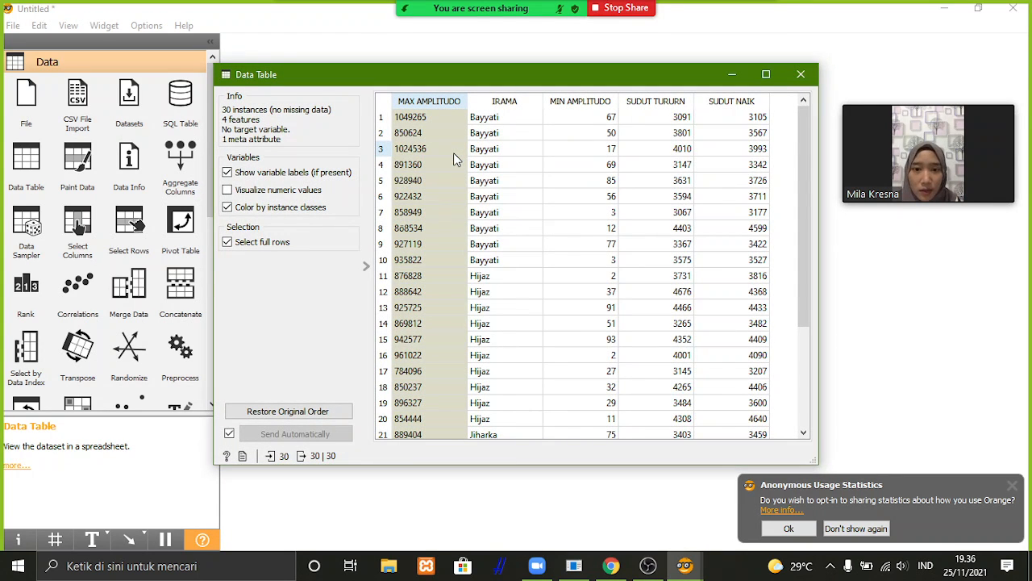
scroll(538, 186, "down", 3)
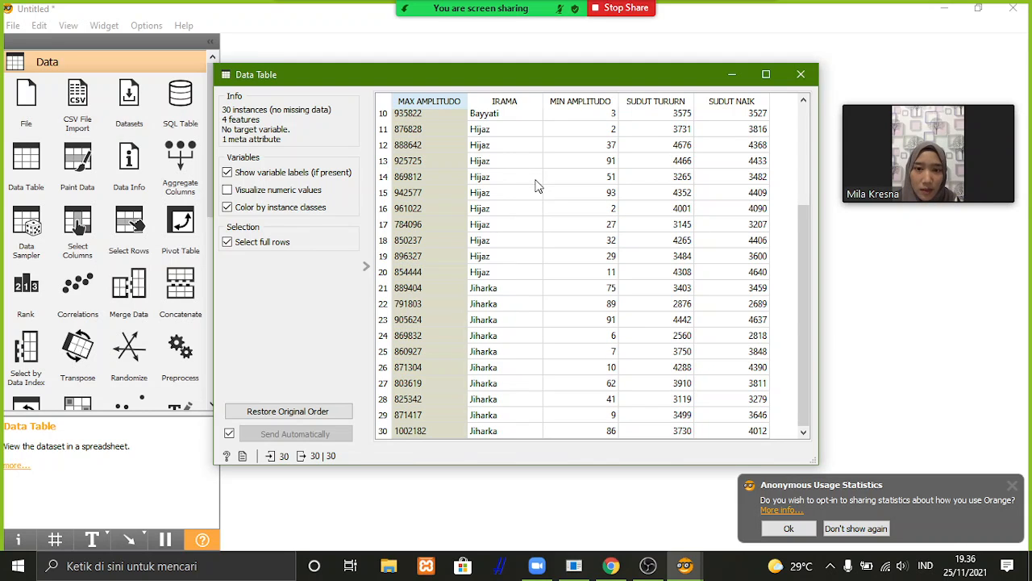
scroll(538, 186, "up", 3)
scroll(538, 185, "down", 3)
left_click(535, 179)
scroll(580, 148, "up", 3)
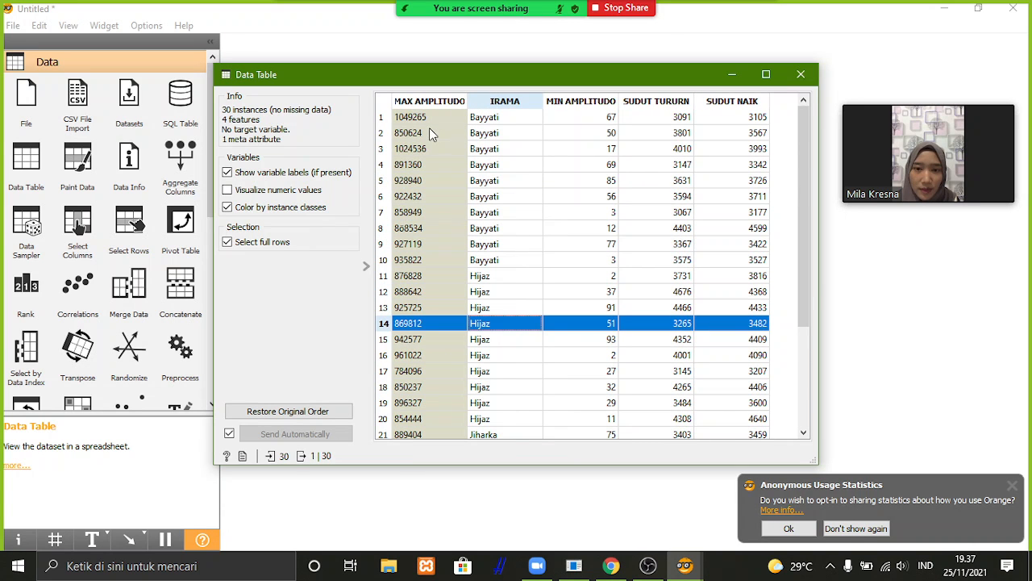
left_click_drag(408, 118, 716, 475)
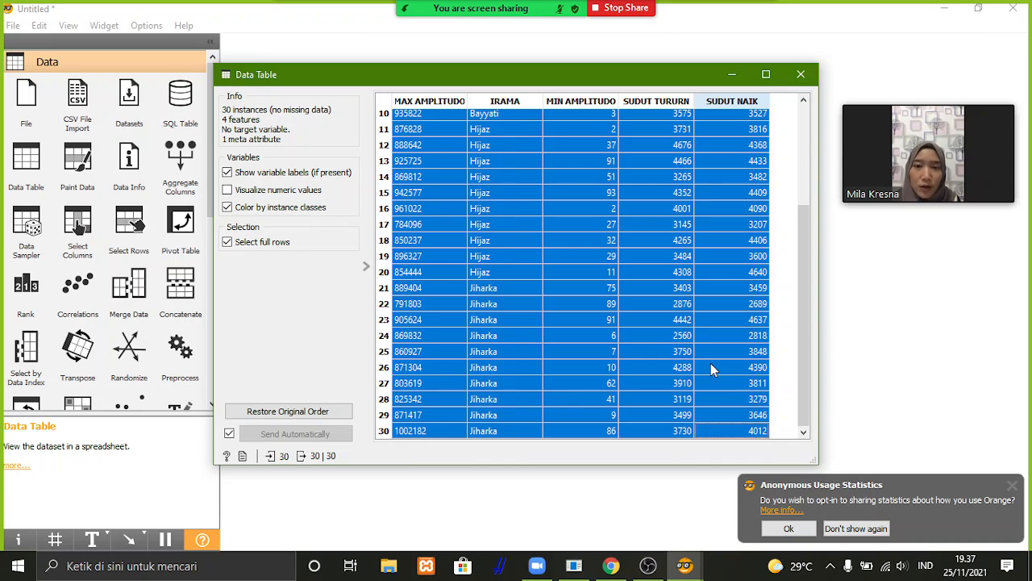
left_click(806, 72)
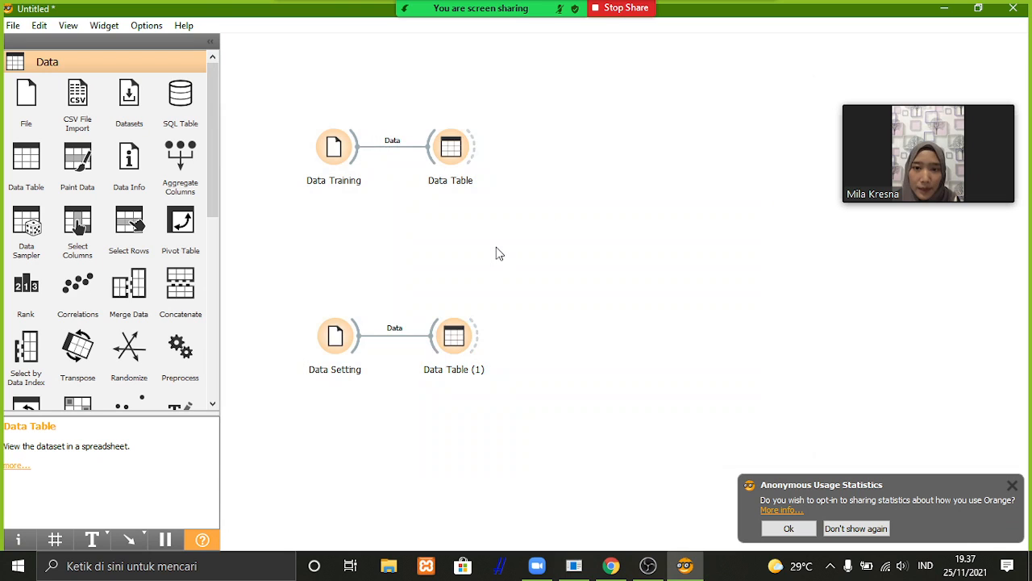
Select all rows of the testing dataset in Data Table (1).
double_click(456, 349)
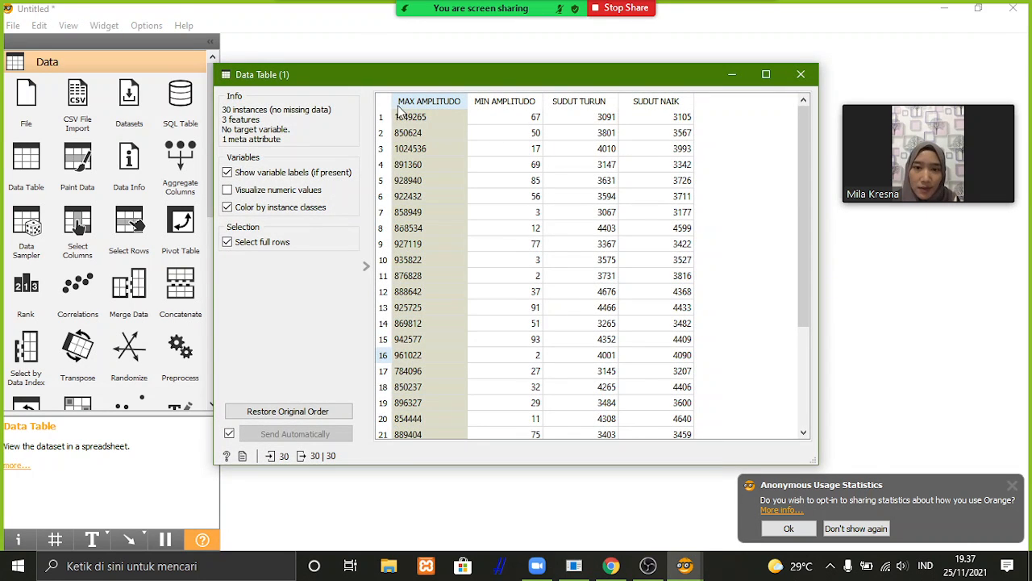
left_click_drag(395, 116, 601, 463)
key("shift+Down")
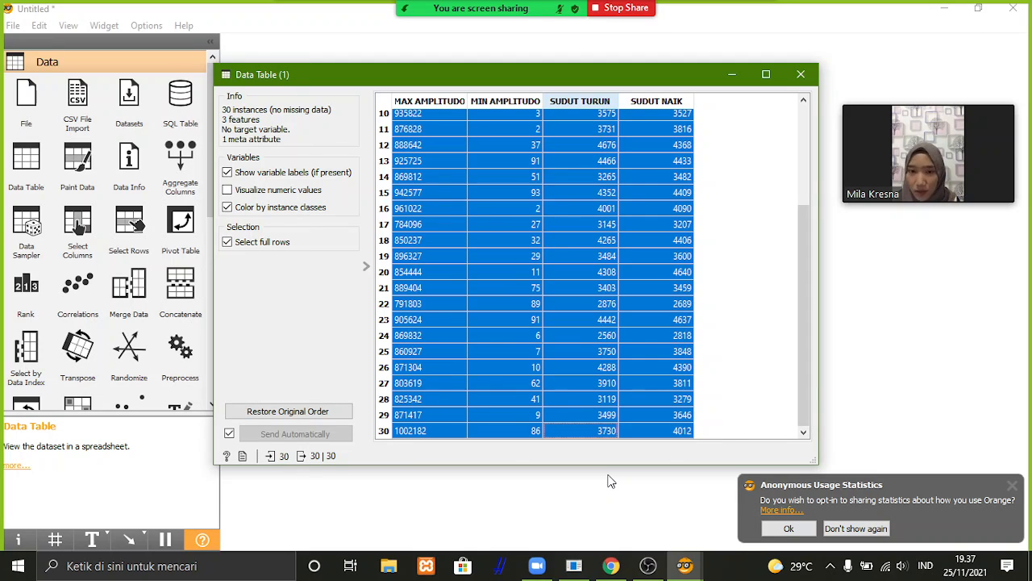
left_click(800, 75)
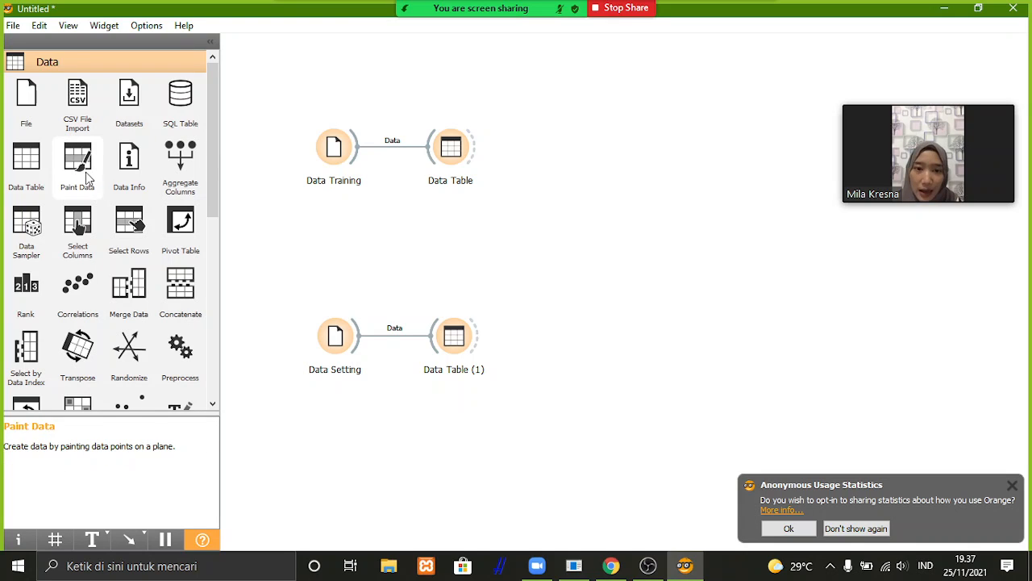
Add a Select Columns widget beside the training Data Table and connect the table's selected data to it.
left_click(78, 231)
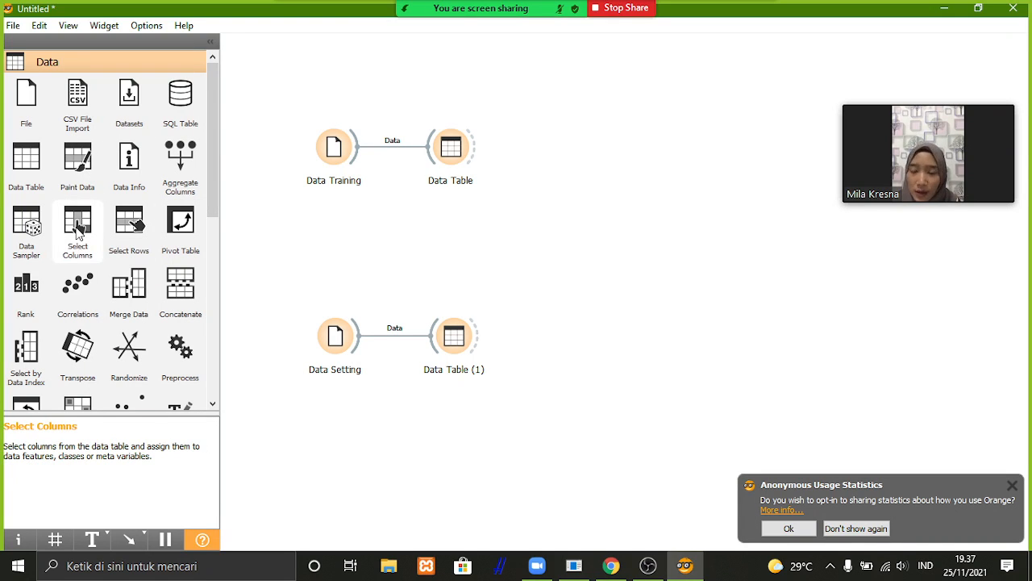
left_click_drag(572, 348, 572, 161)
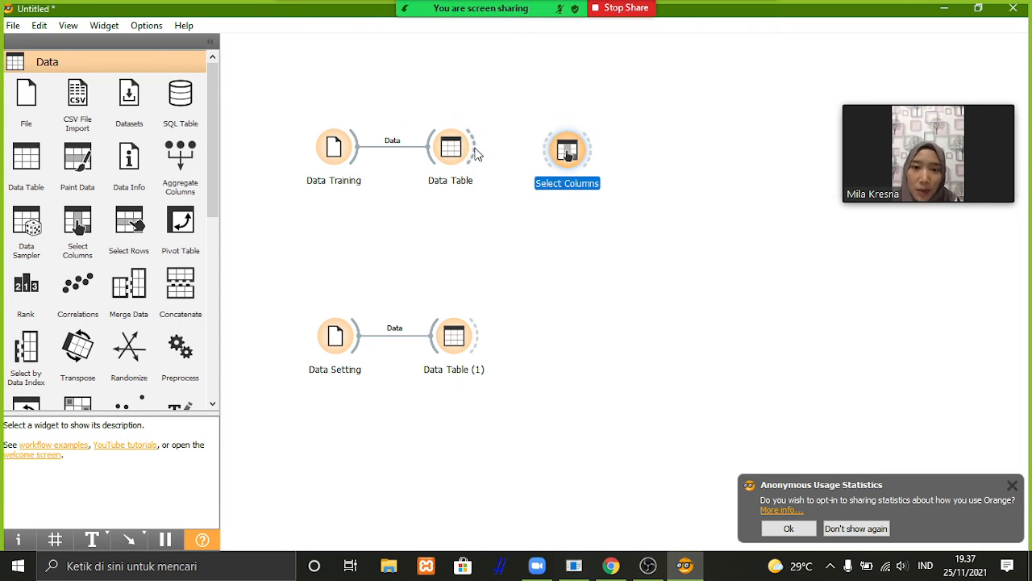
left_click_drag(476, 150, 571, 151)
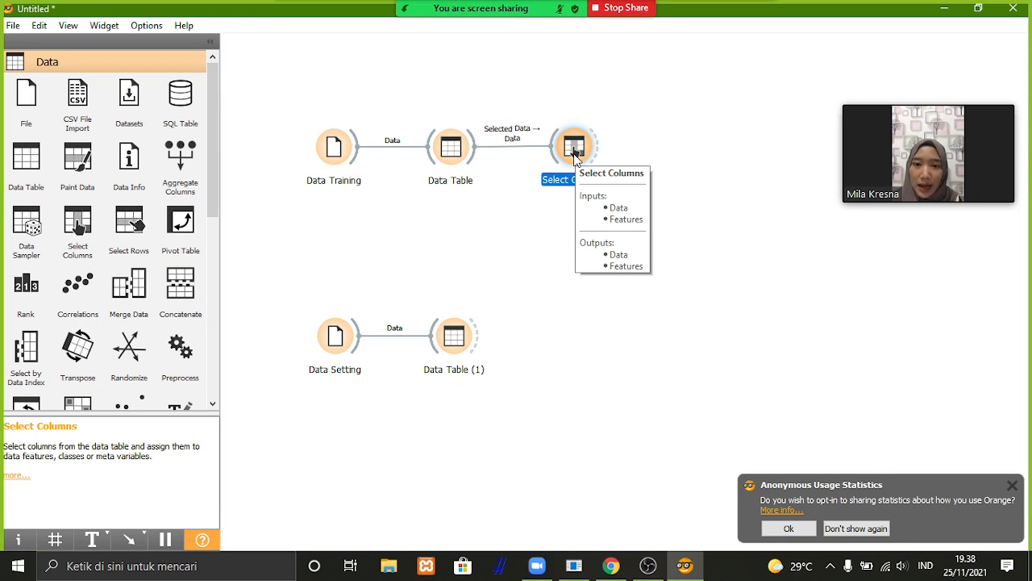
Set IRAMA as the target variable in Select Columns instead of a feature.
double_click(574, 153)
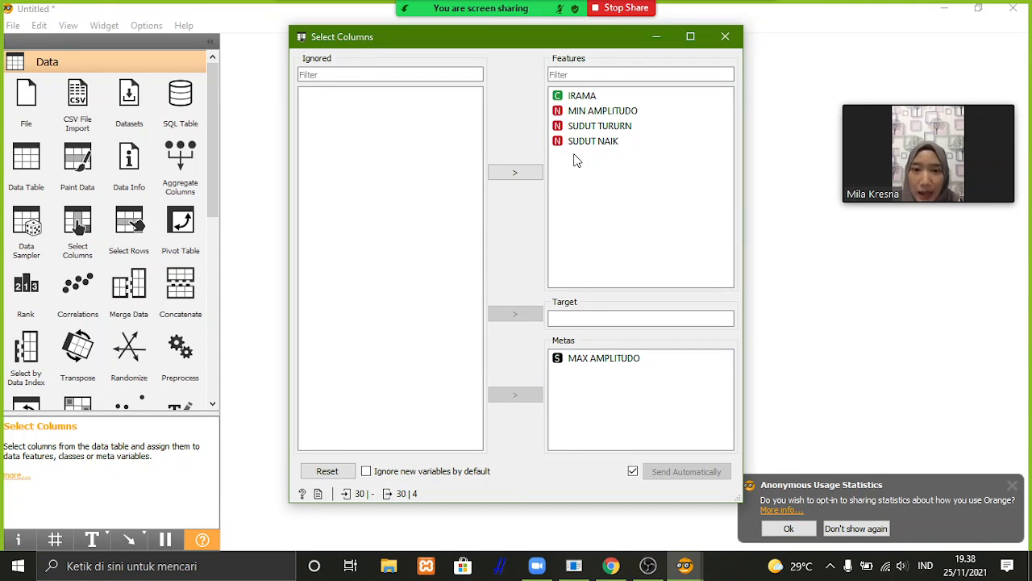
left_click(577, 96)
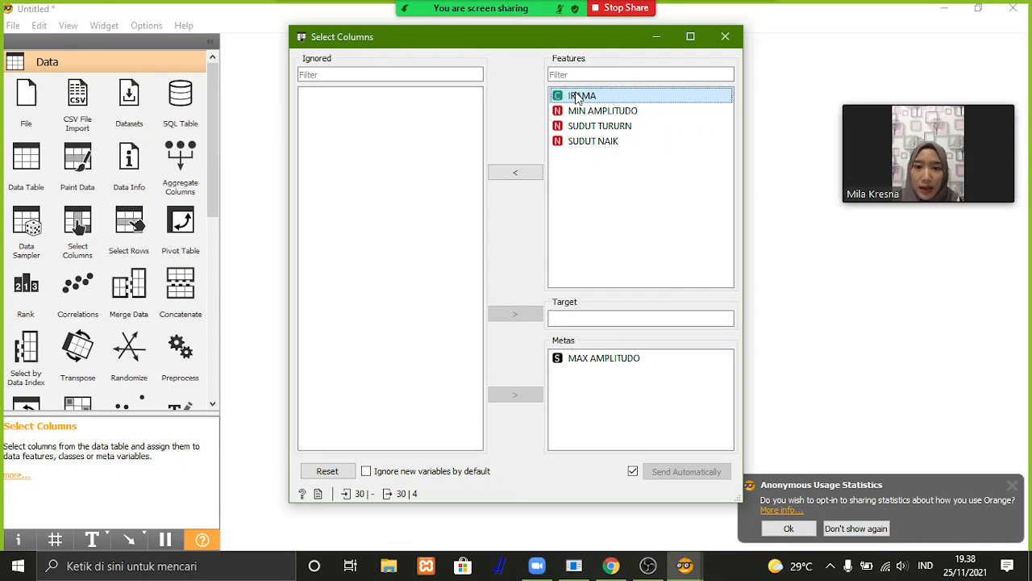
left_click(530, 173)
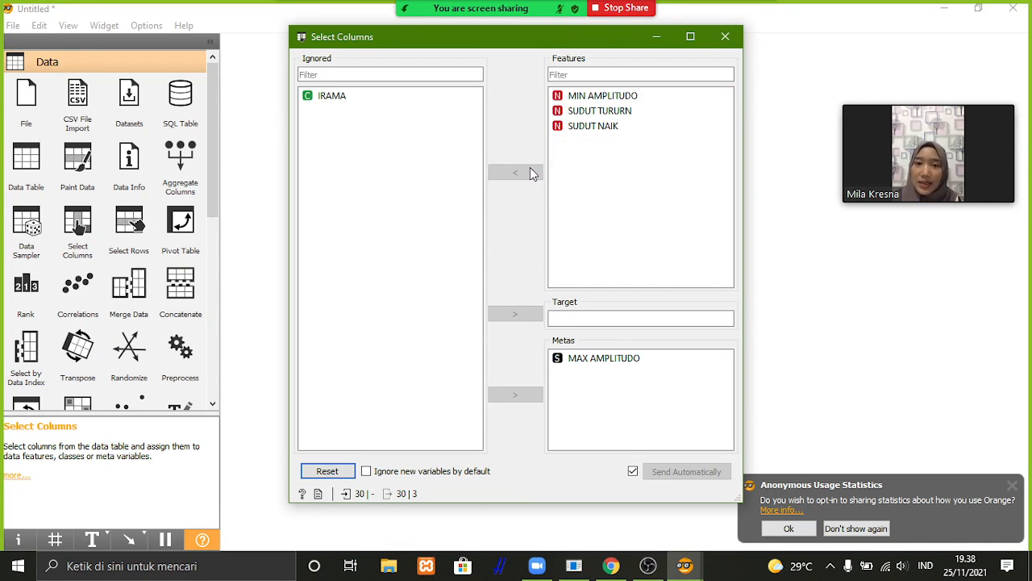
left_click(411, 96)
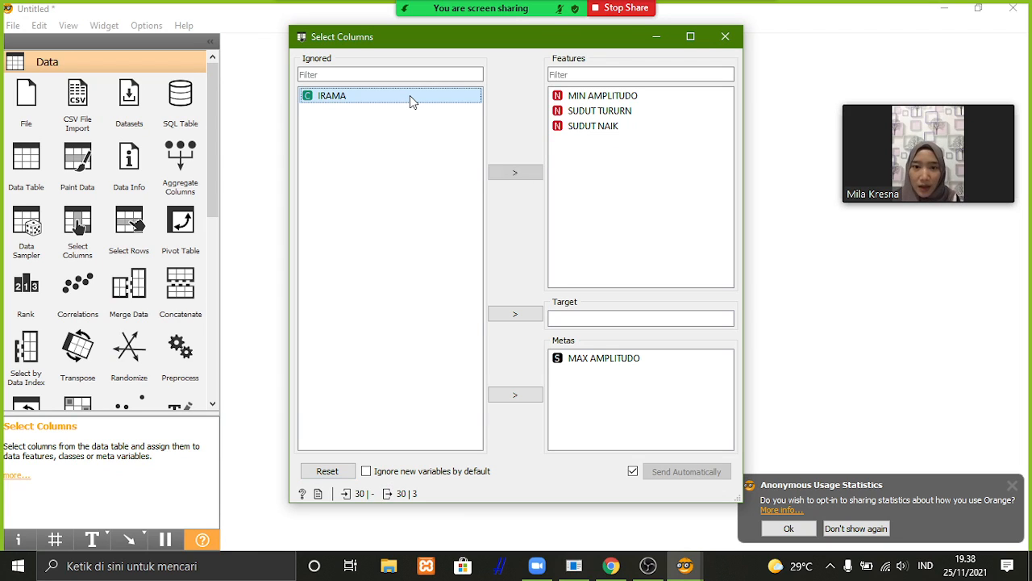
left_click(526, 314)
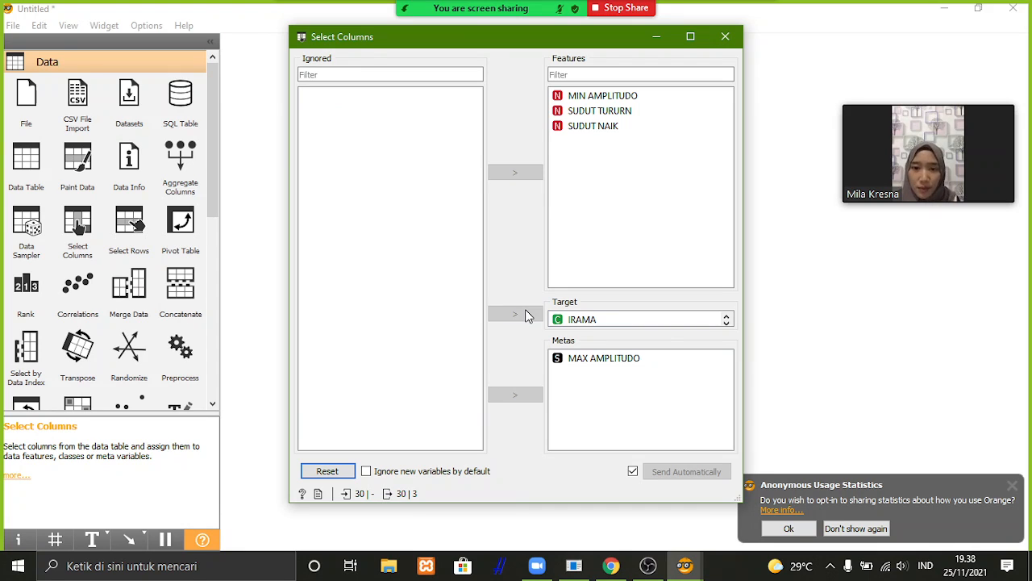
left_click(725, 37)
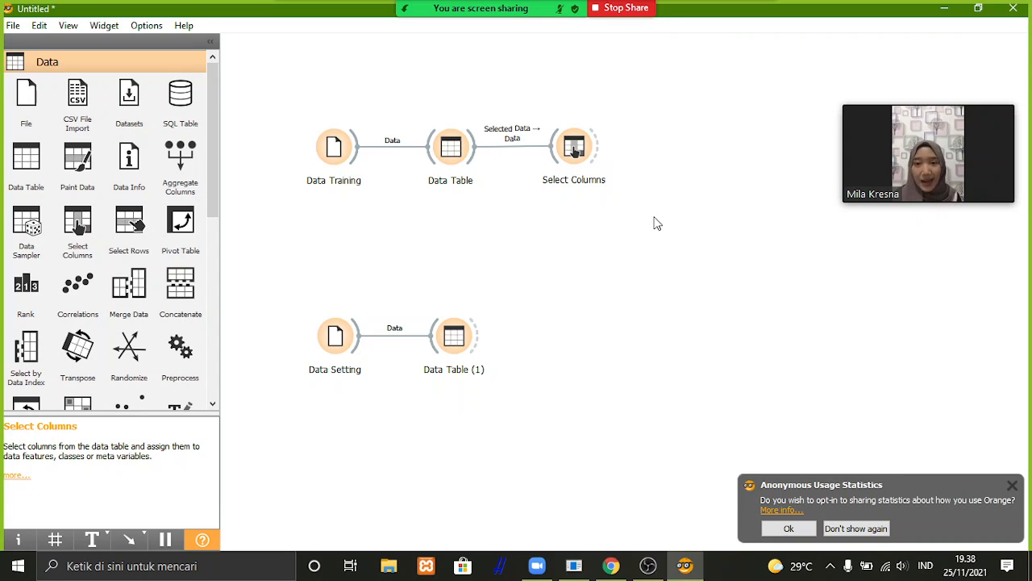
Add a Naive Bayes widget diagonally below Select Columns and connect the Select Columns data to it.
right_click(655, 224)
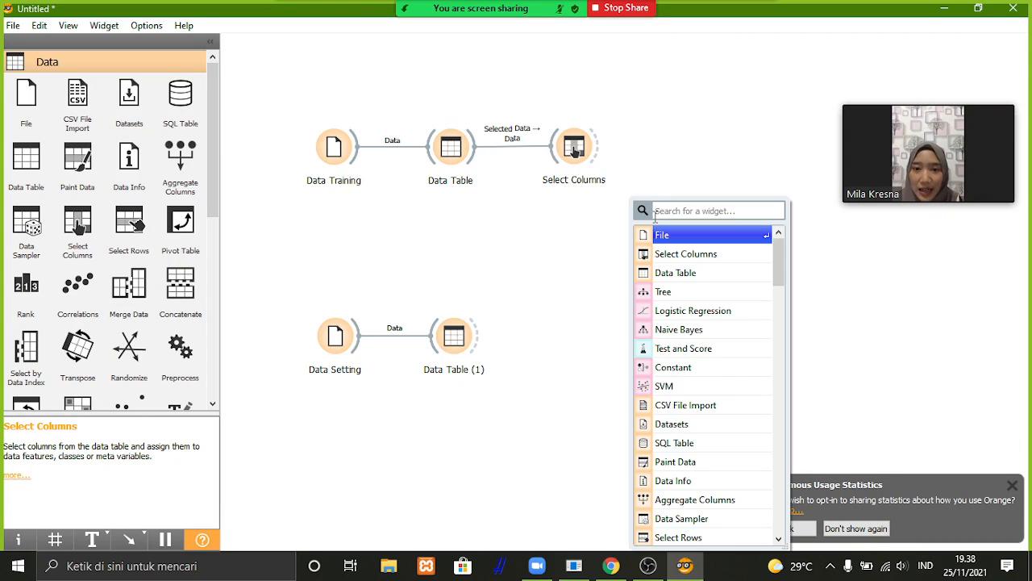
key("Escape")
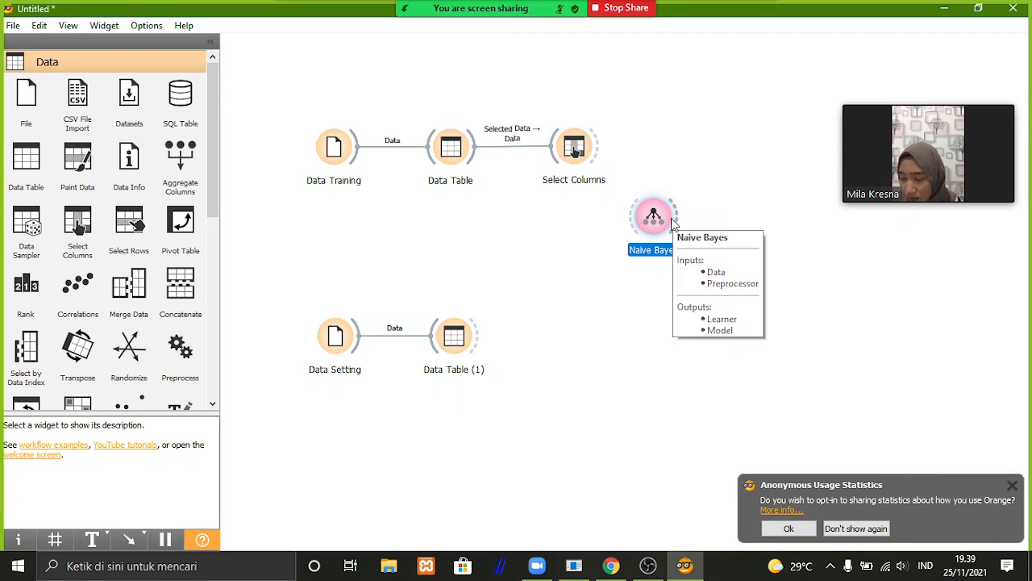
left_click_drag(663, 219, 687, 216)
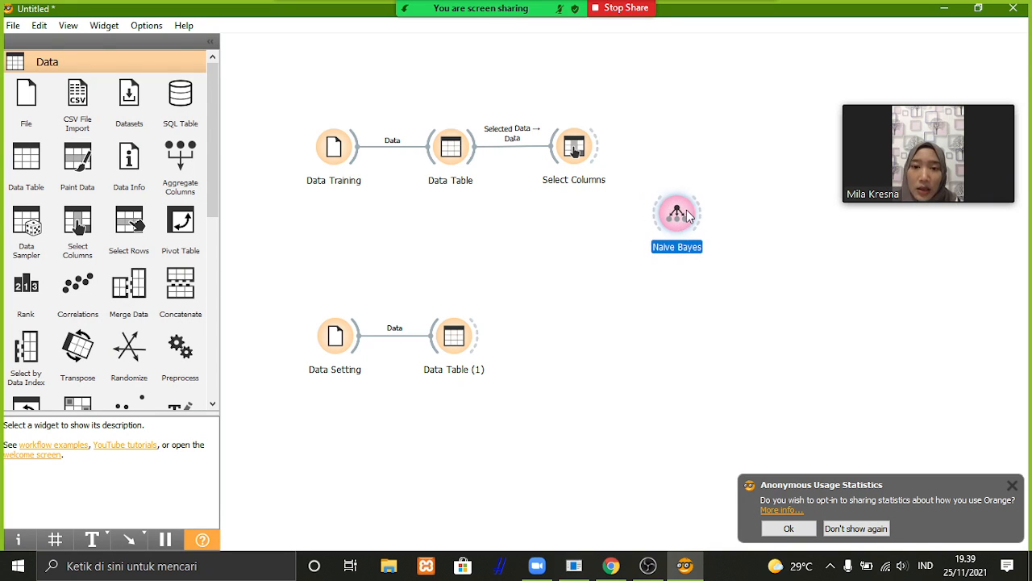
left_click_drag(602, 149, 654, 214)
mouse_move(925, 138)
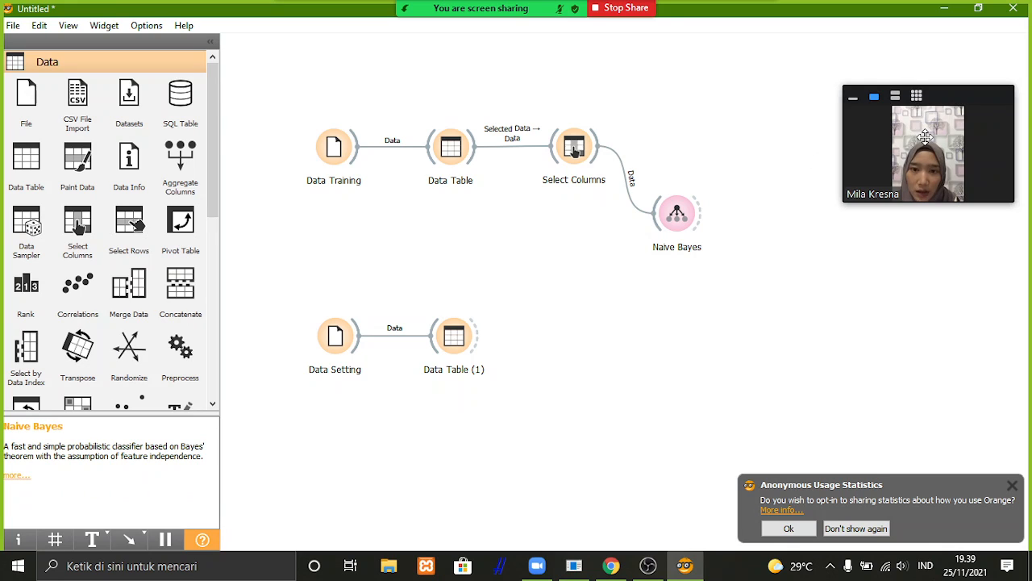
left_click_drag(925, 137, 928, 94)
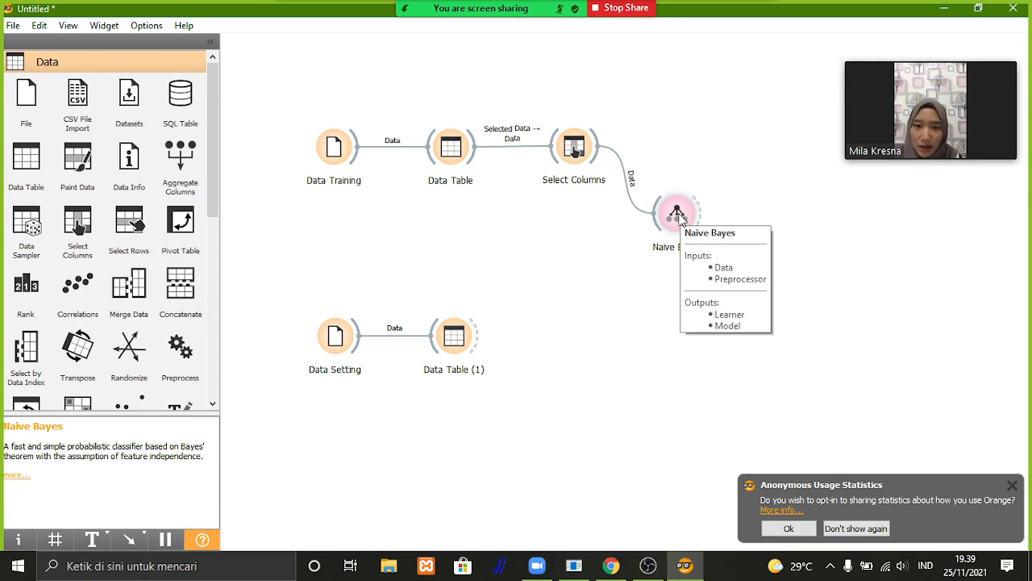
Add a Predictions widget level with Data Table (1) and connect the Naive Bayes model to it as predictor.
right_click(752, 205)
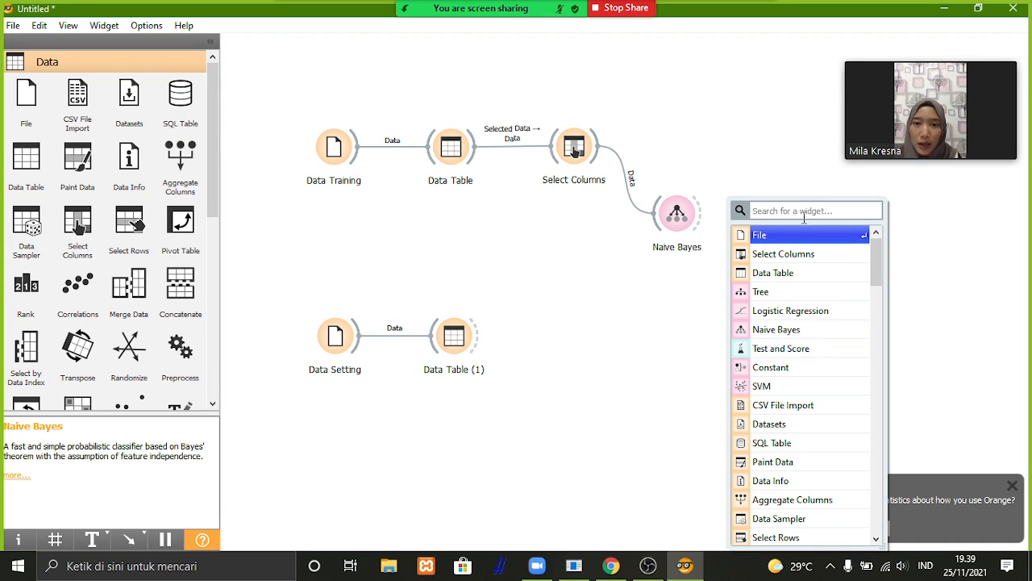
type("p")
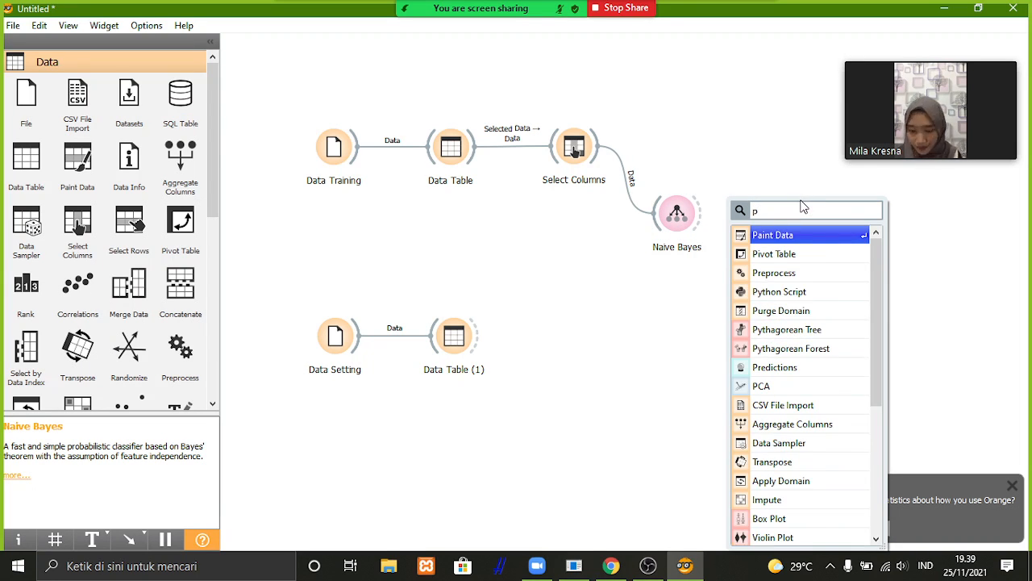
left_click(816, 368)
left_click_drag(757, 210, 777, 324)
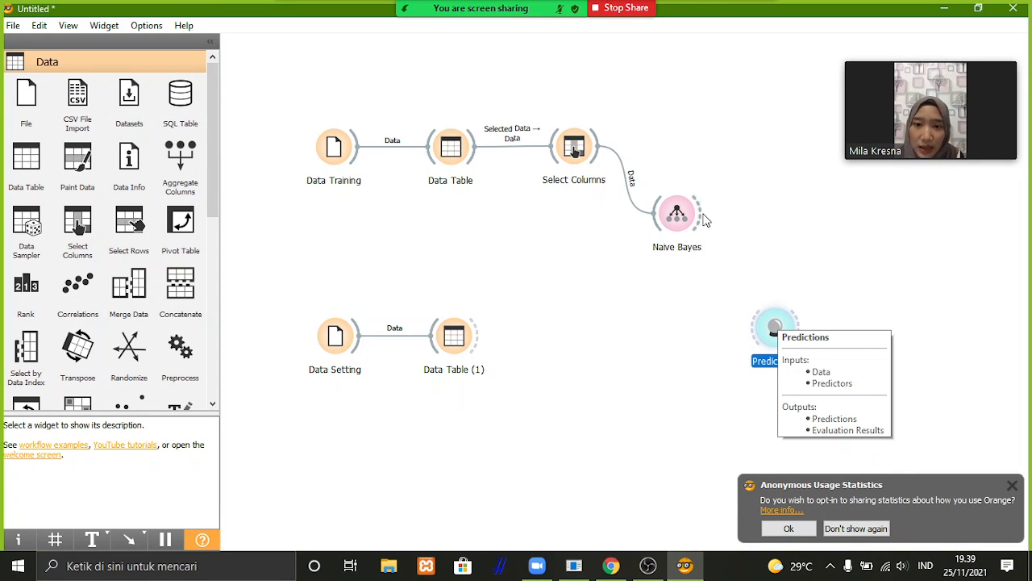
left_click_drag(705, 216, 750, 329)
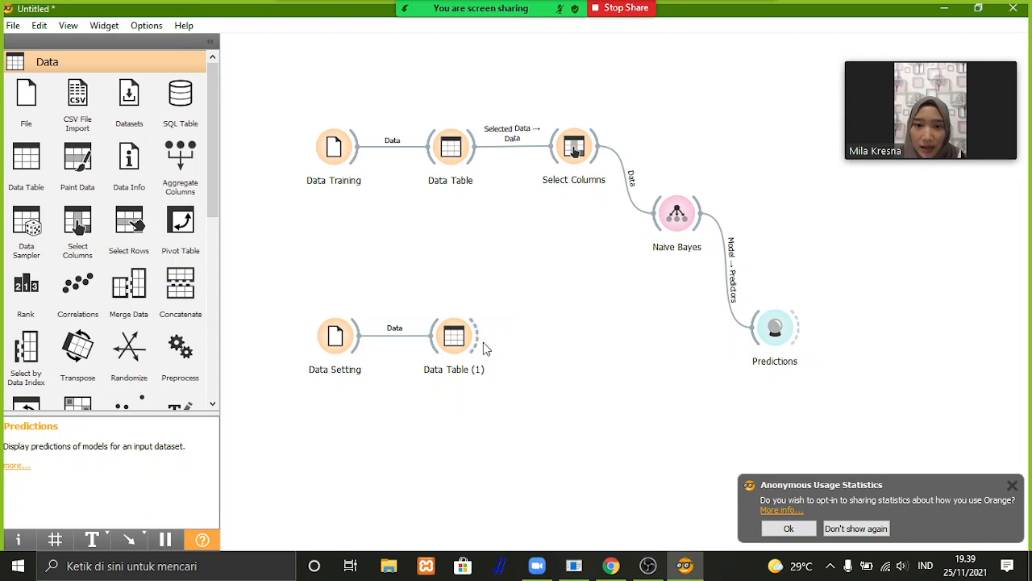
left_click_drag(483, 342, 711, 332)
type("p")
key("BackSpace")
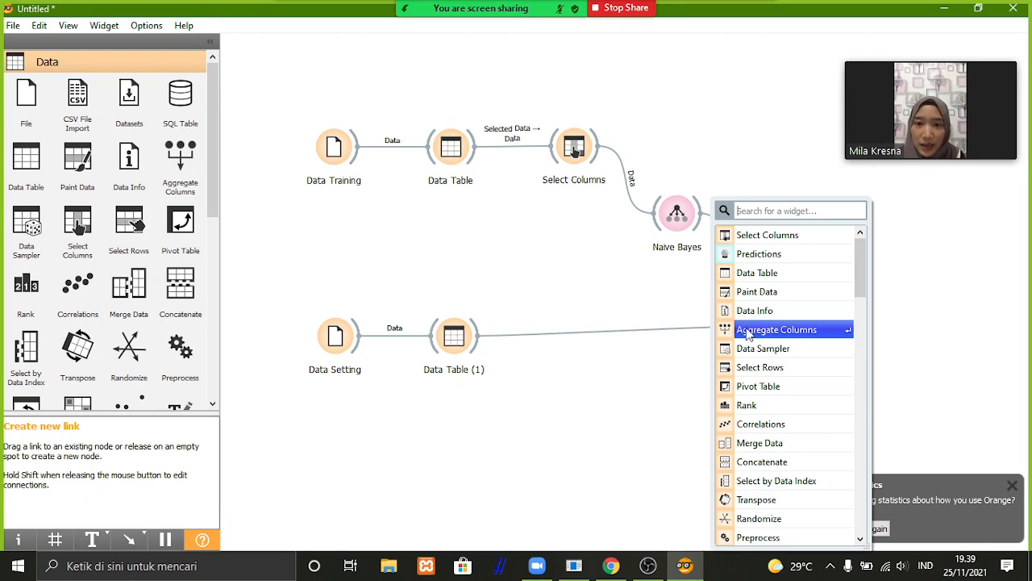
left_click(667, 351)
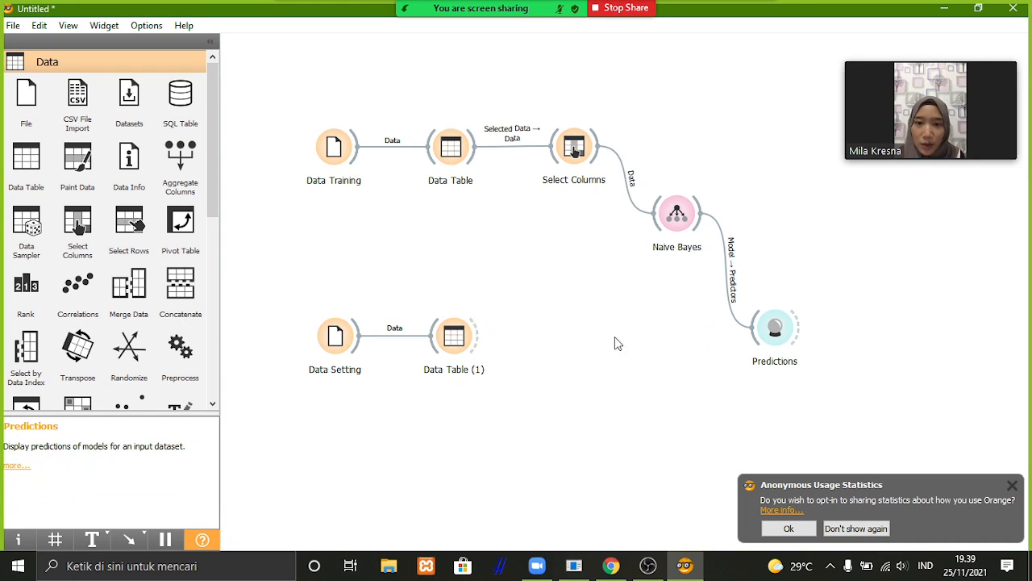
Connect the selected data of Data Table (1) to the Data input of Predictions.
left_click_drag(477, 347, 752, 339)
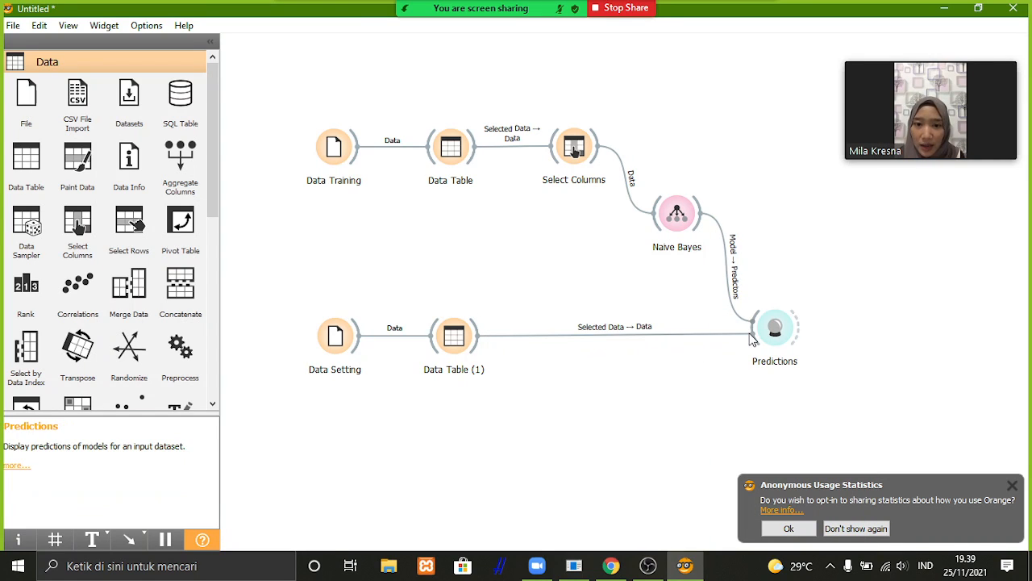
Add a Test and Score widget level with Select Columns and connect the Select Columns data to it.
right_click(821, 243)
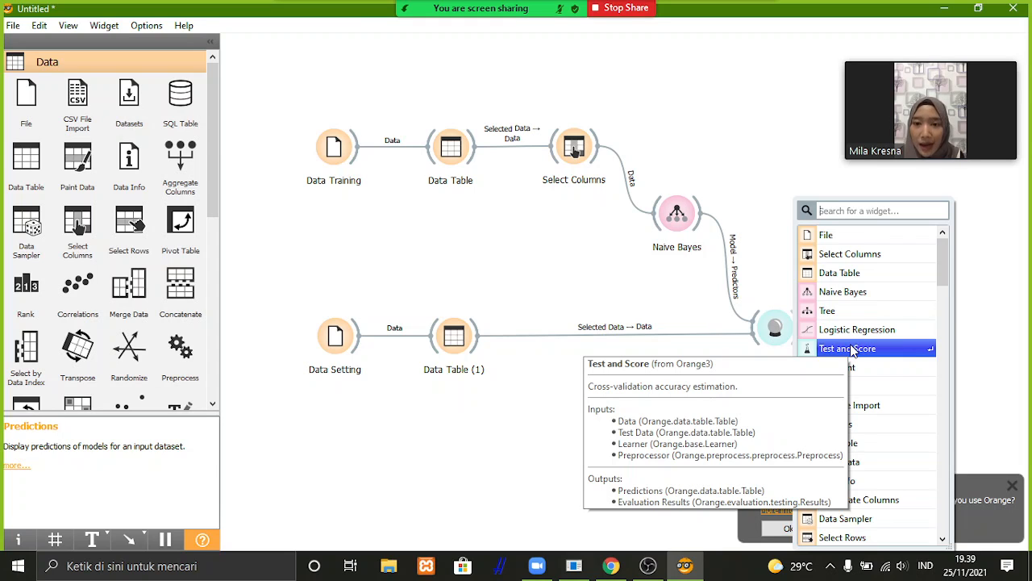
key("Escape")
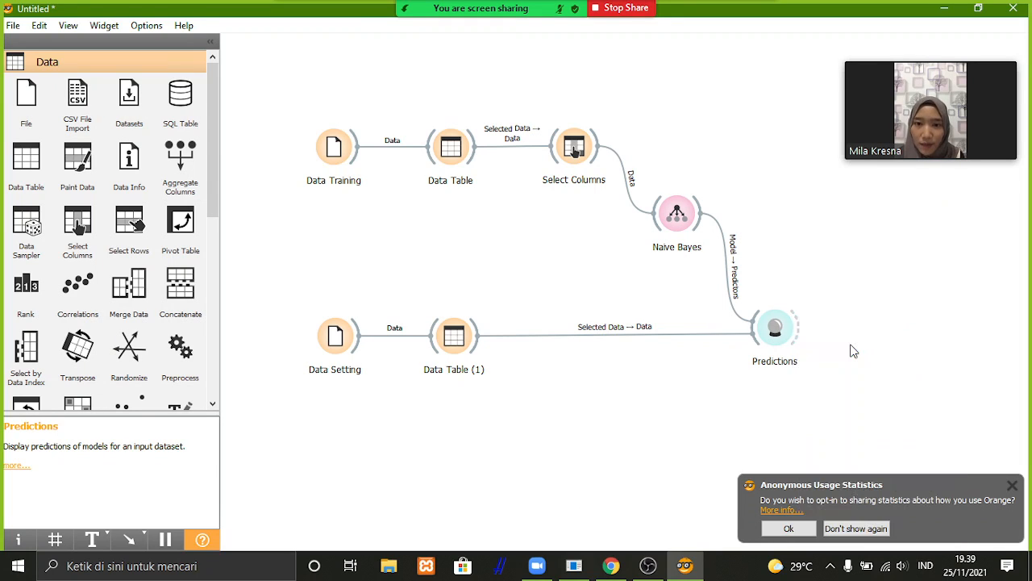
left_click_drag(829, 234, 794, 140)
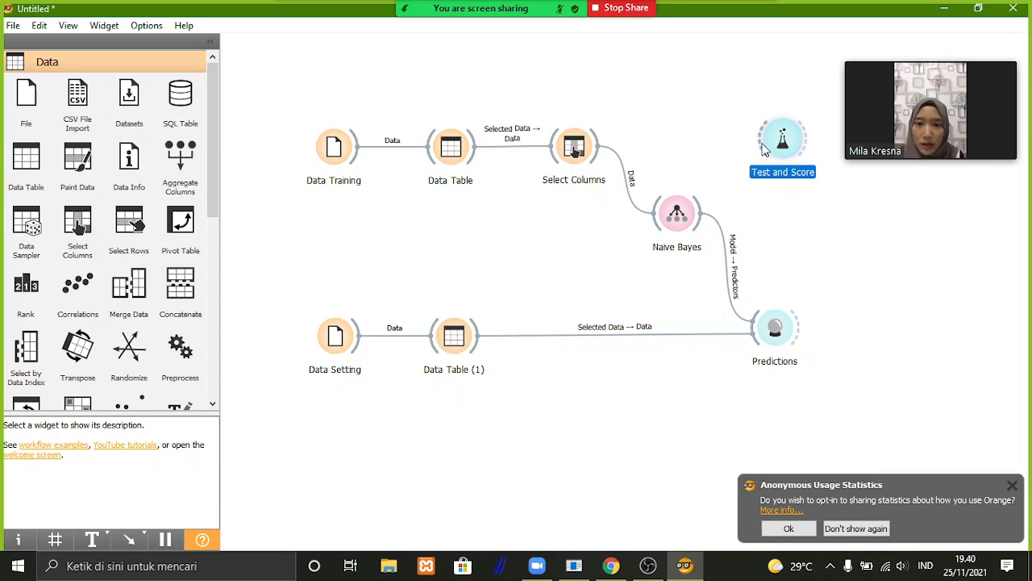
left_click_drag(768, 141, 762, 143)
left_click(696, 127)
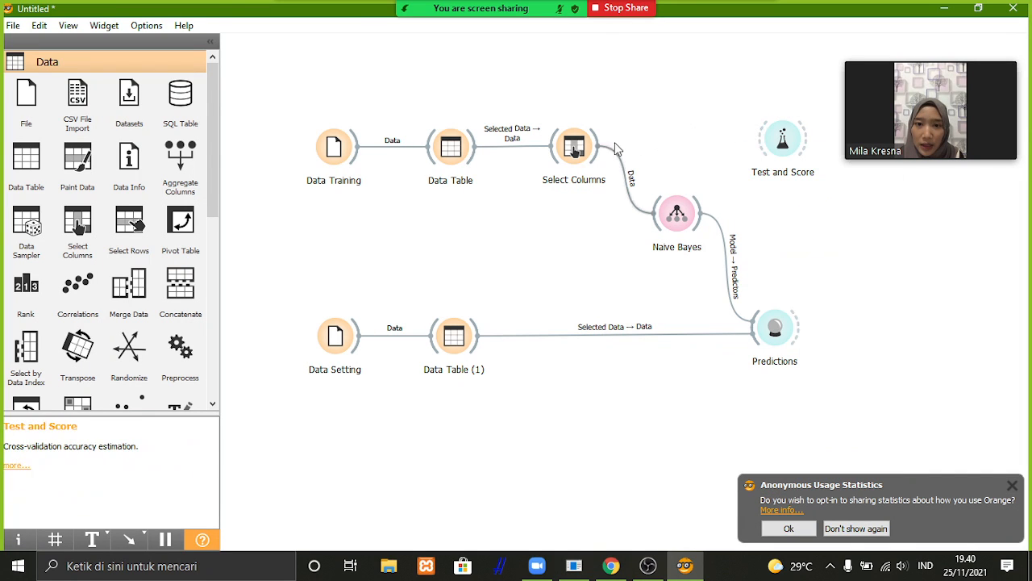
left_click_drag(600, 145, 786, 141)
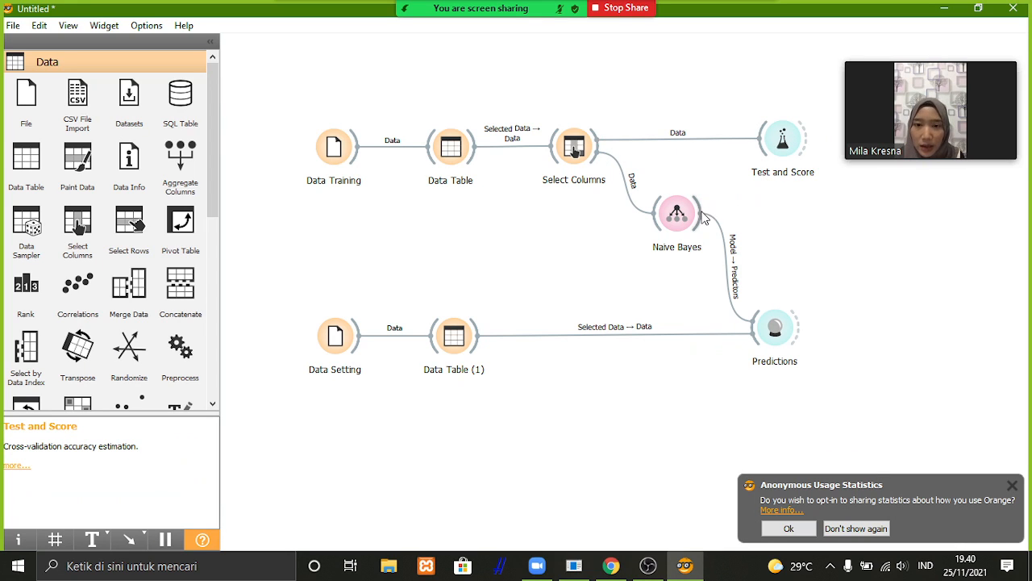
Connect the Naive Bayes learner to Test and Score.
left_click_drag(704, 216, 785, 150)
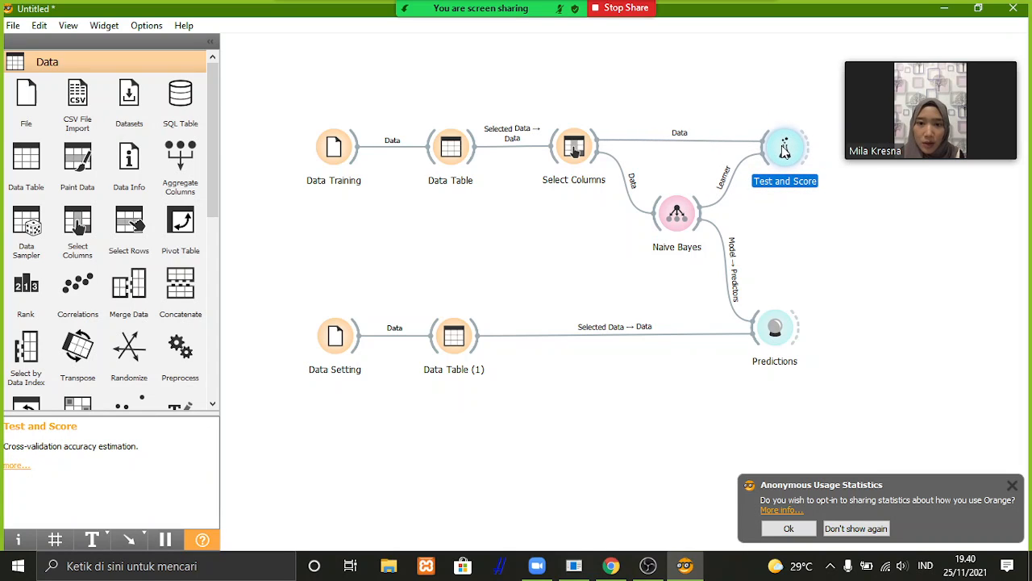
left_click_drag(921, 113, 913, 94)
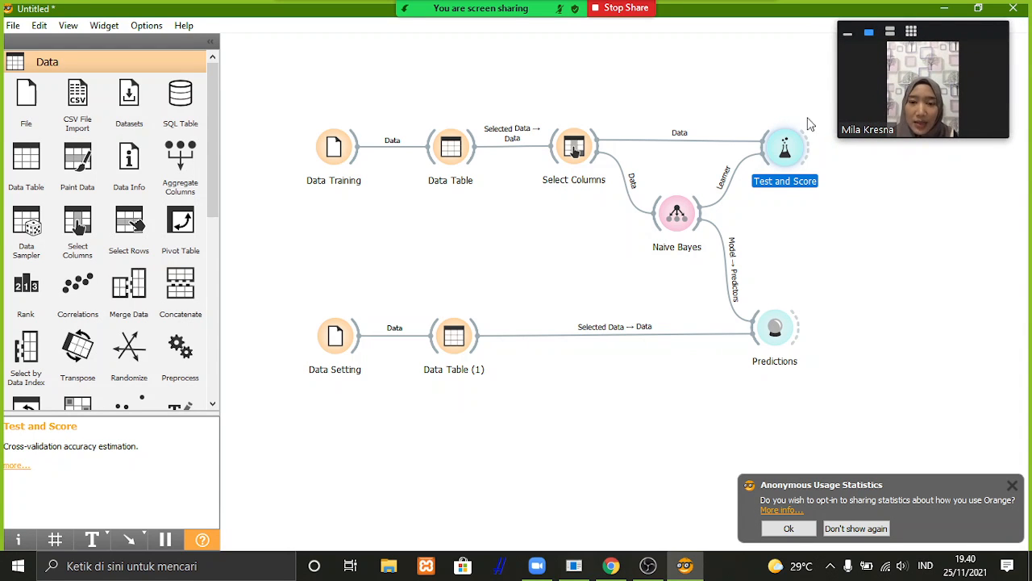
Open Predictions and review the Naive Bayes class predicted for each testing row.
double_click(769, 334)
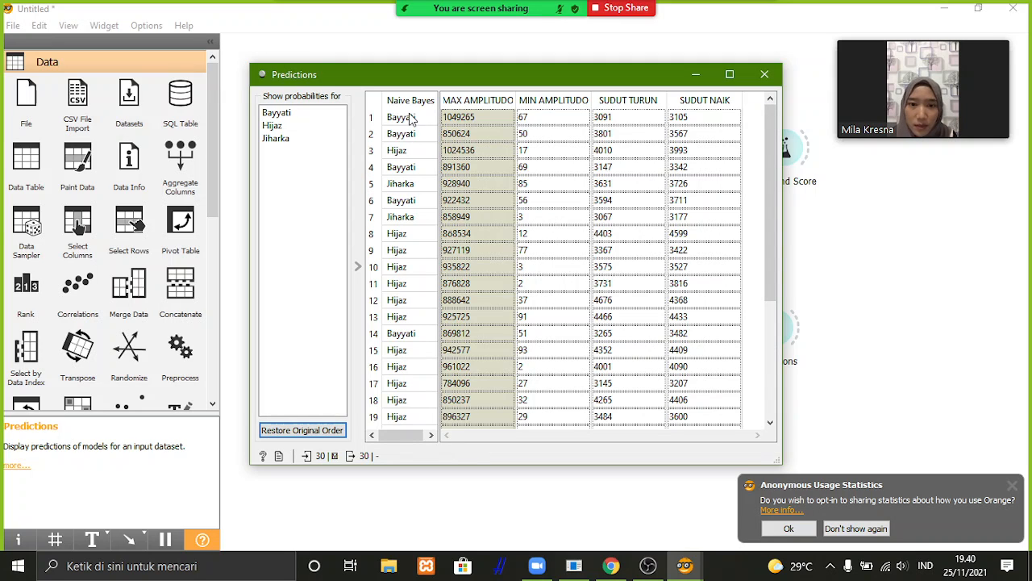
scroll(395, 143, "down", 4)
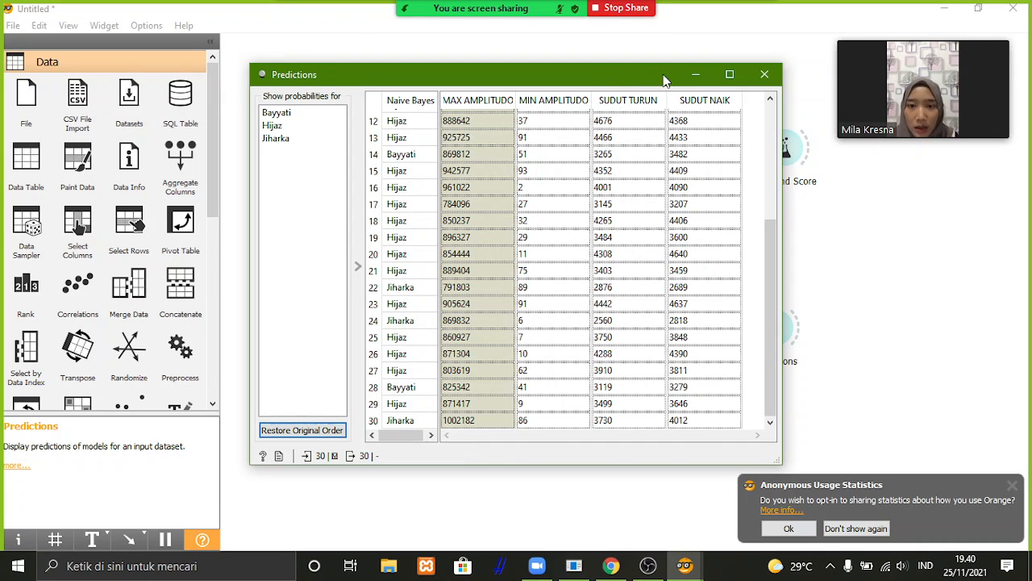
left_click(768, 75)
Open Test and Score and read the cross-validation scores of Naive Bayes.
left_click(790, 153)
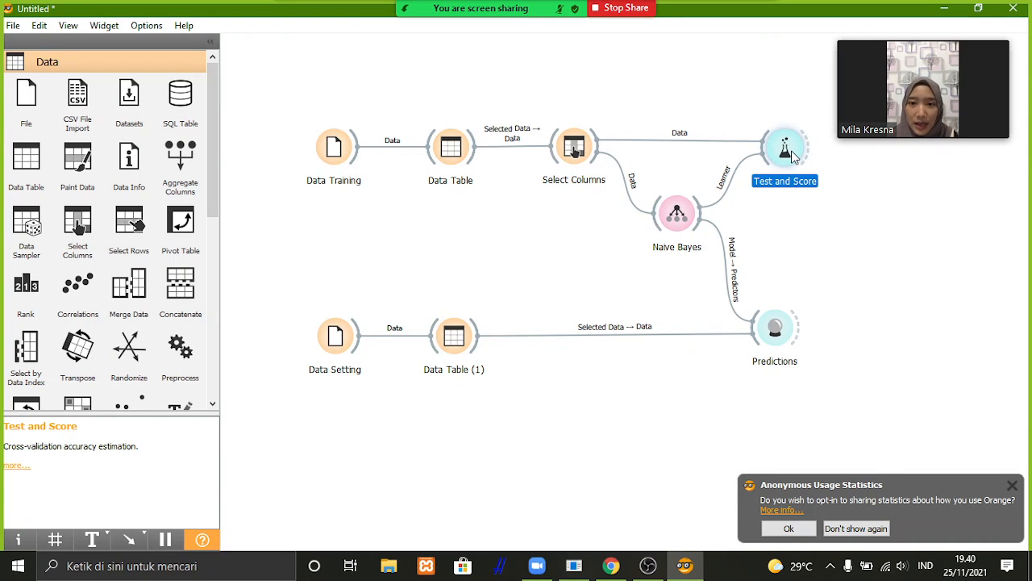
double_click(791, 155)
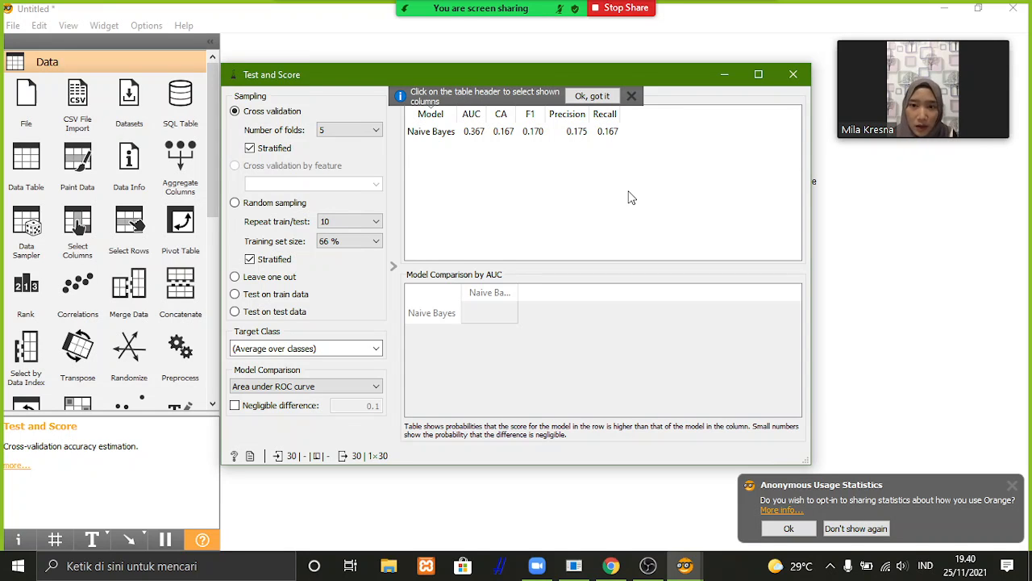
left_click(793, 73)
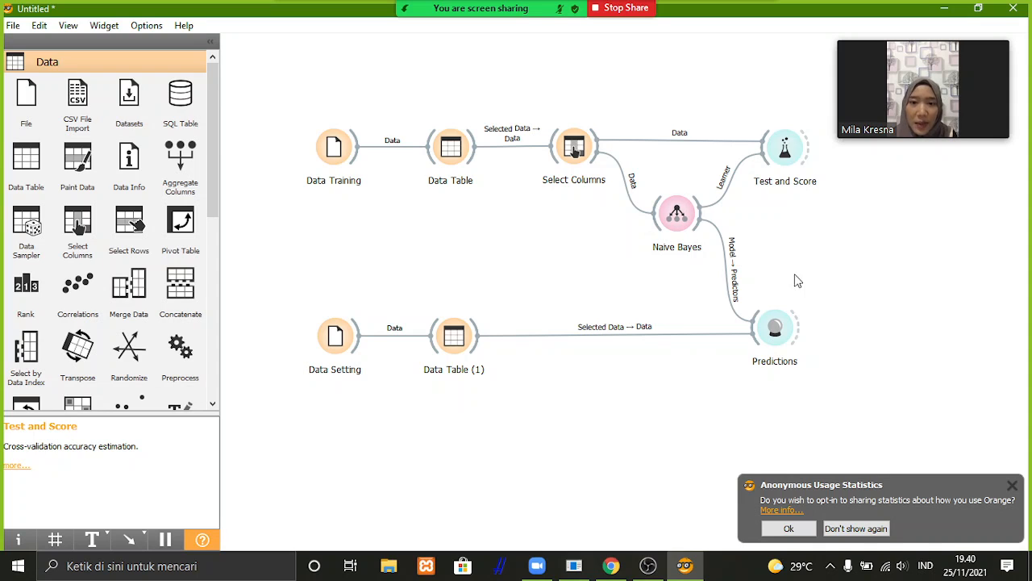
Move the Data Setting, Data Table (1) and Predictions widgets together further down the canvas to make room below Naive Bayes.
left_click_drag(314, 284, 811, 343)
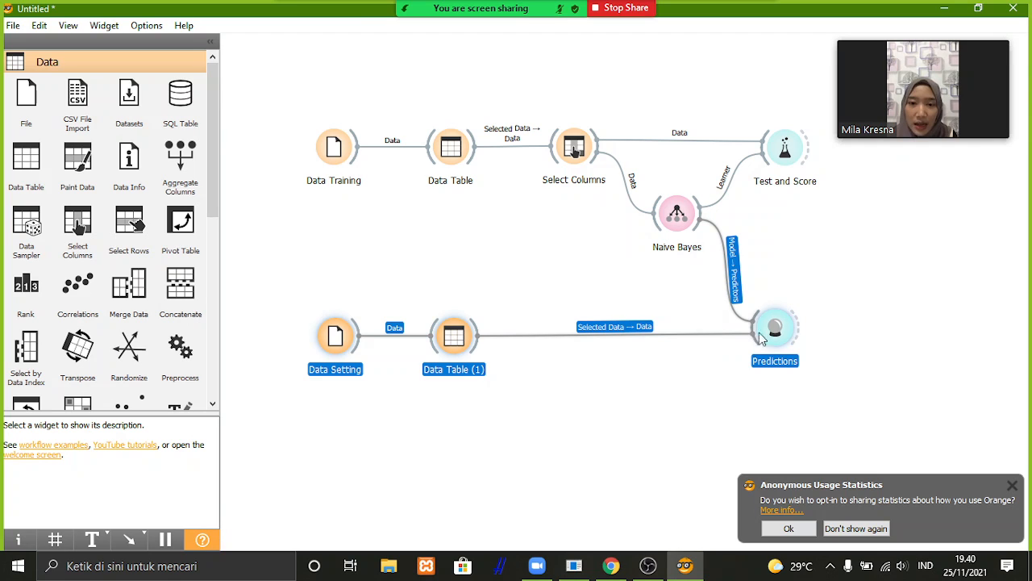
left_click_drag(759, 333, 777, 444)
left_click(577, 332)
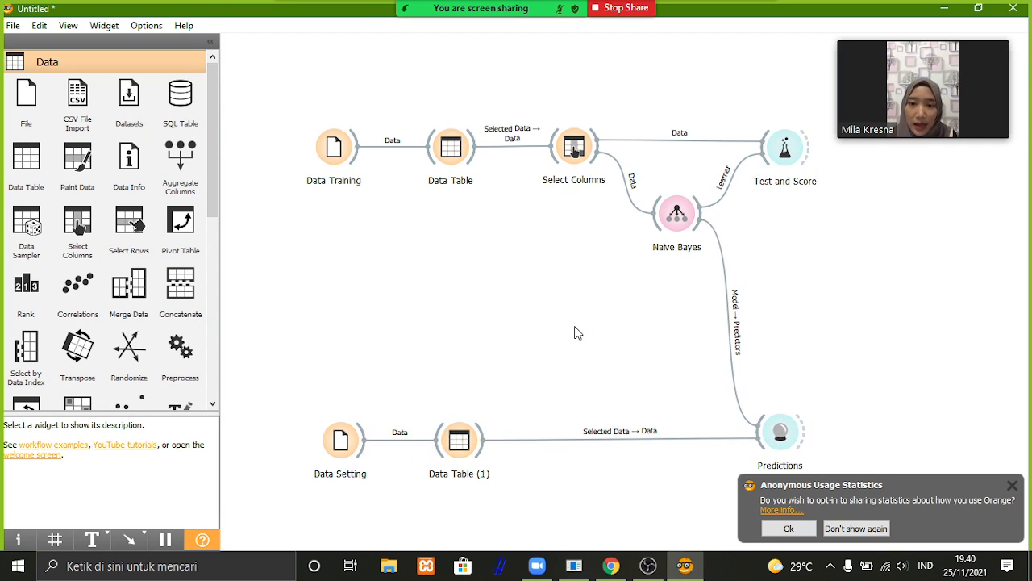
Add a Tree widget directly below Naive Bayes and connect the Select Columns data to it.
right_click(577, 332)
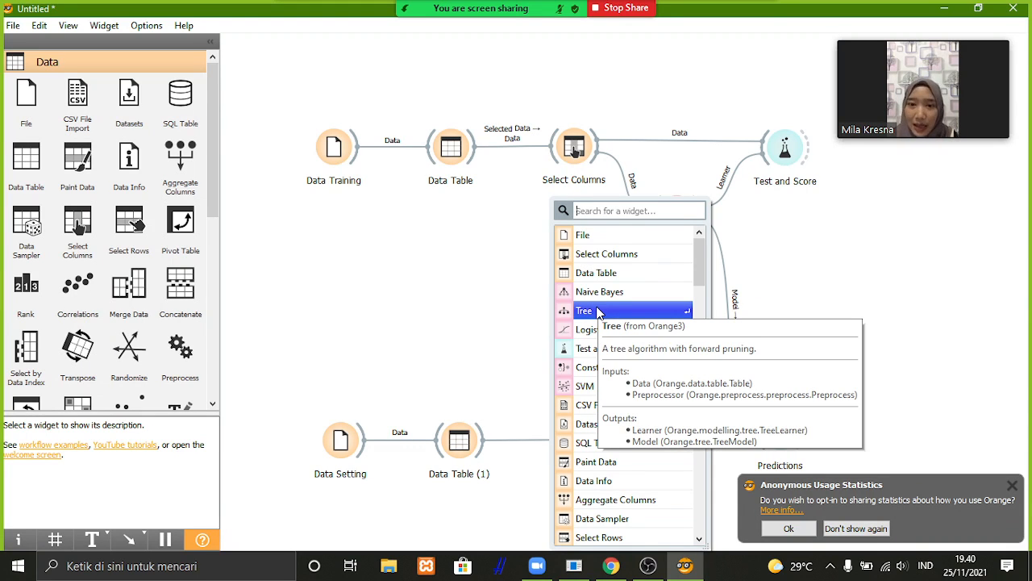
left_click(598, 311)
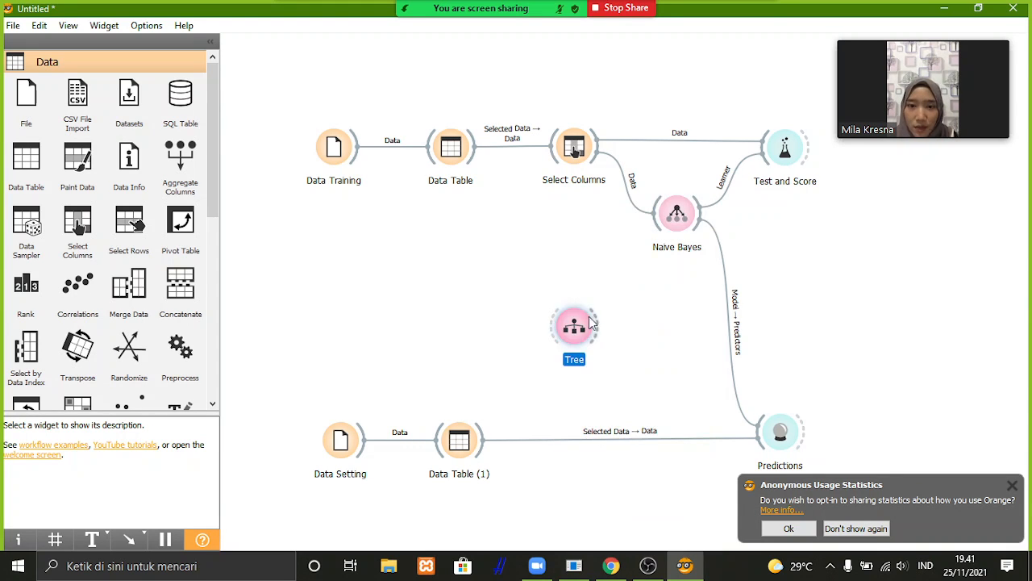
right_click(657, 309)
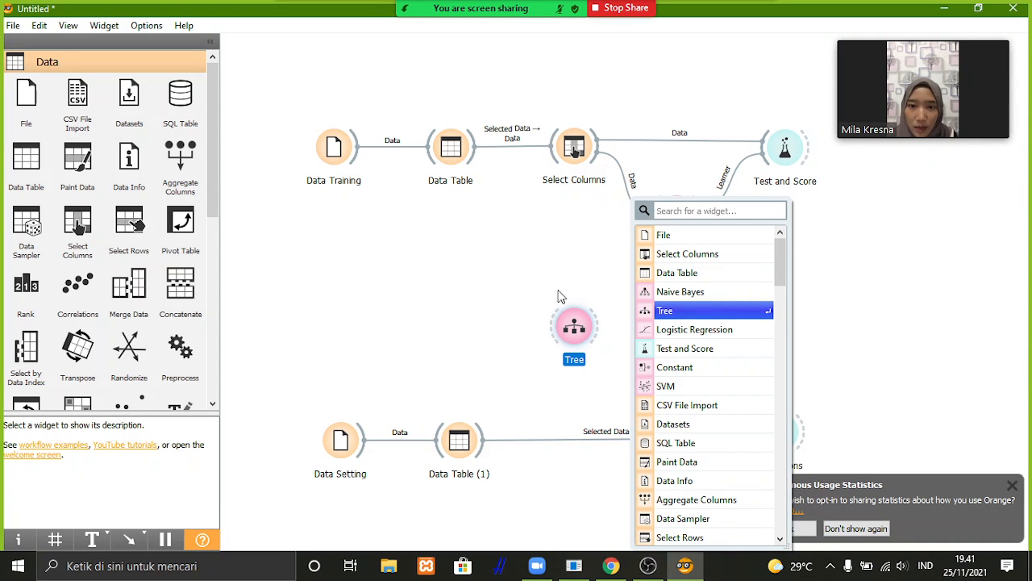
left_click(562, 297)
left_click_drag(582, 327, 687, 305)
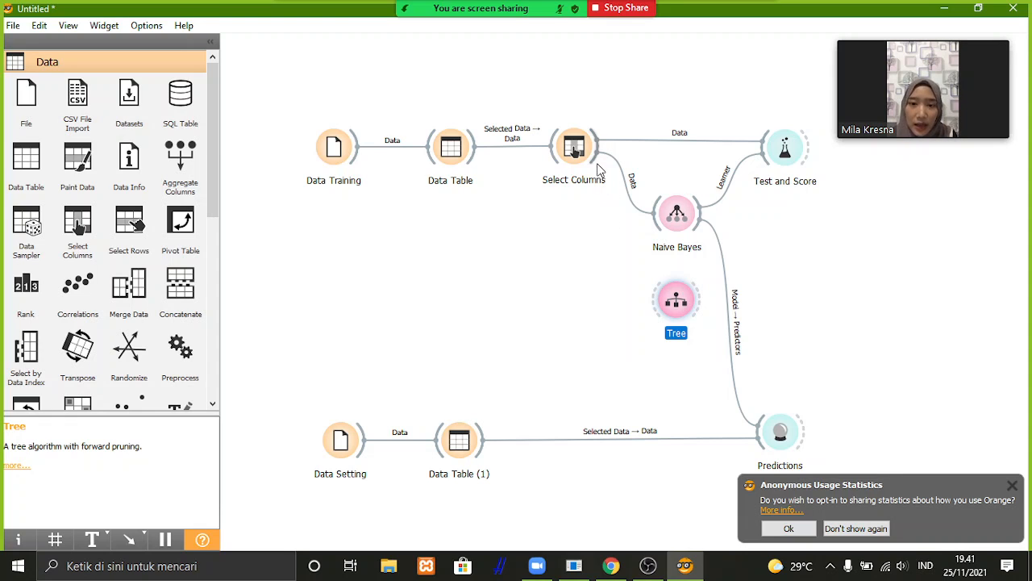
left_click_drag(599, 161, 649, 298)
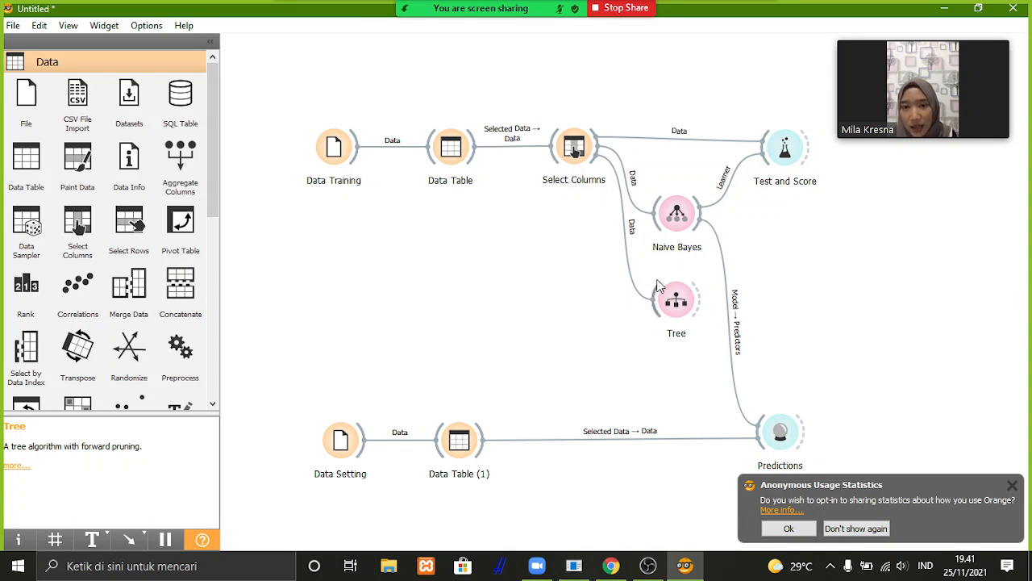
Connect the Tree model to Predictions as a predictor and the Tree learner to Test and Score.
right_click(755, 427)
left_click_drag(698, 296, 742, 372)
left_click(650, 333)
left_click(660, 375)
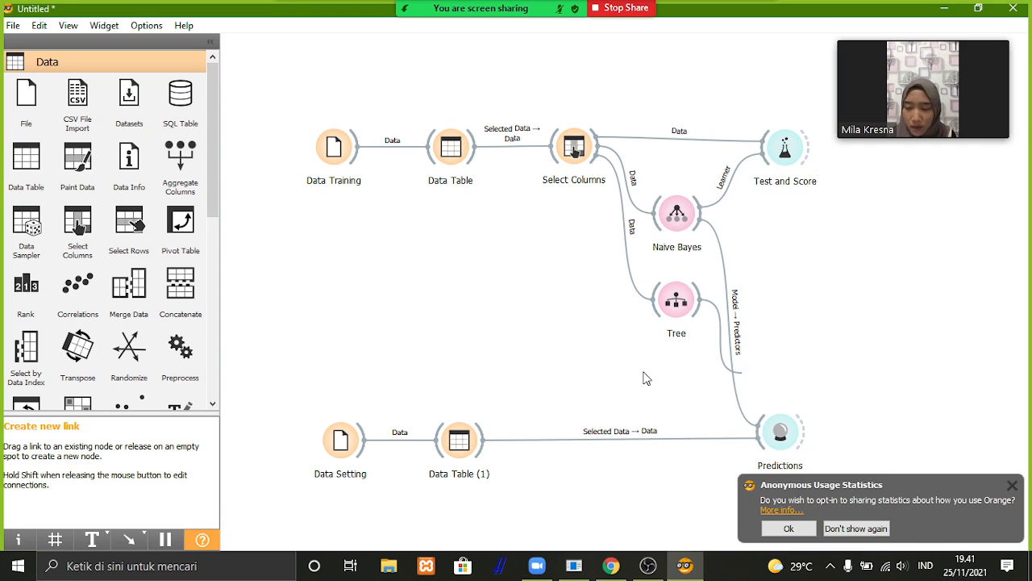
left_click_drag(700, 300, 762, 433)
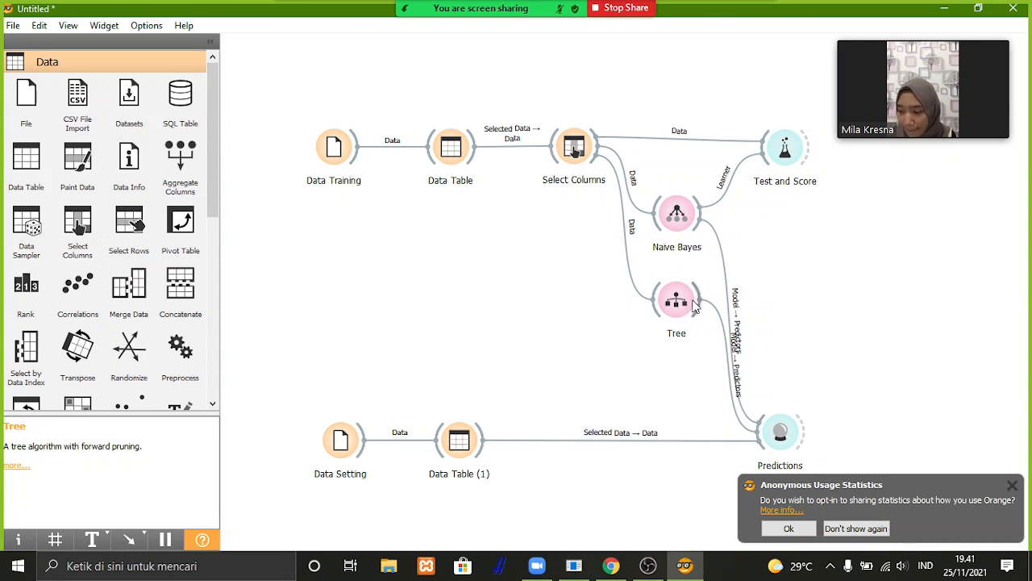
left_click_drag(702, 302, 763, 157)
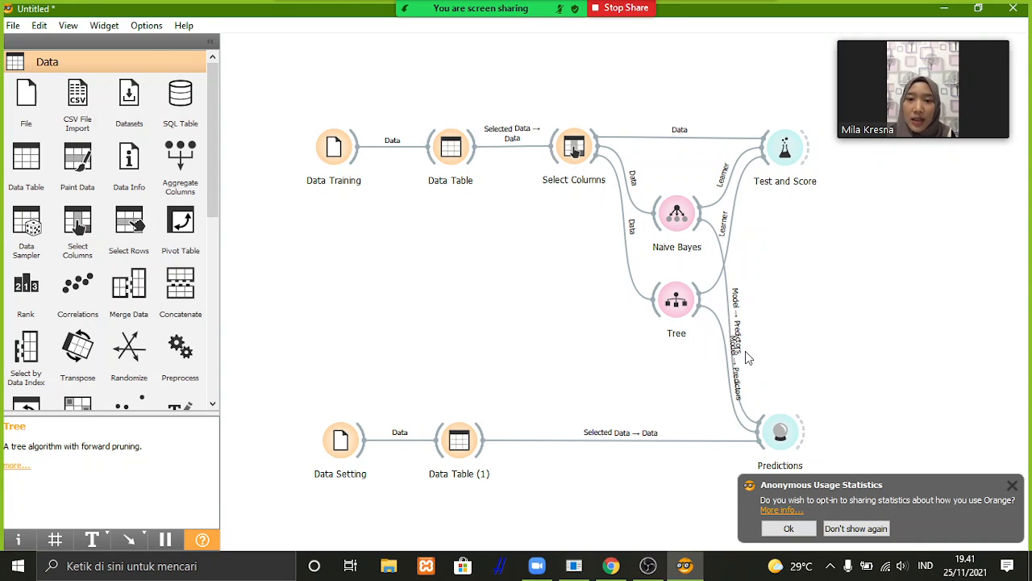
Add a Confusion Matrix widget diagonally below Test and Score and connect the evaluation results to it.
right_click(500, 312)
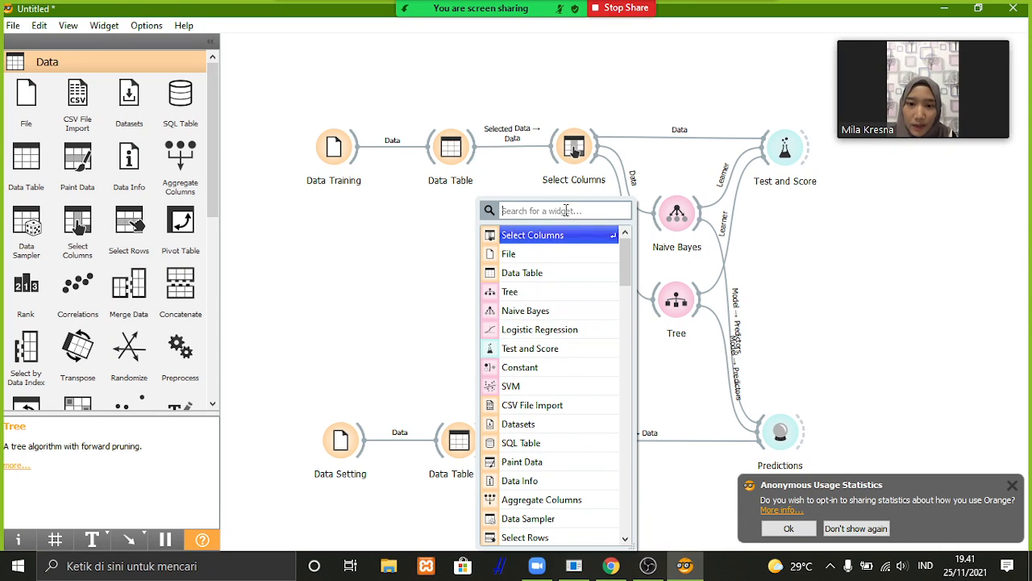
type("ma")
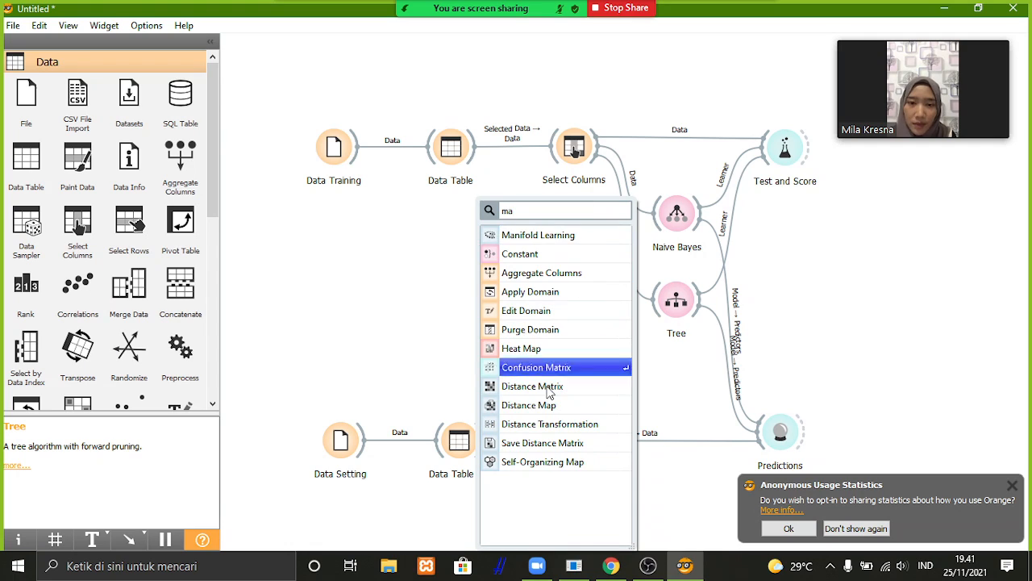
left_click(537, 369)
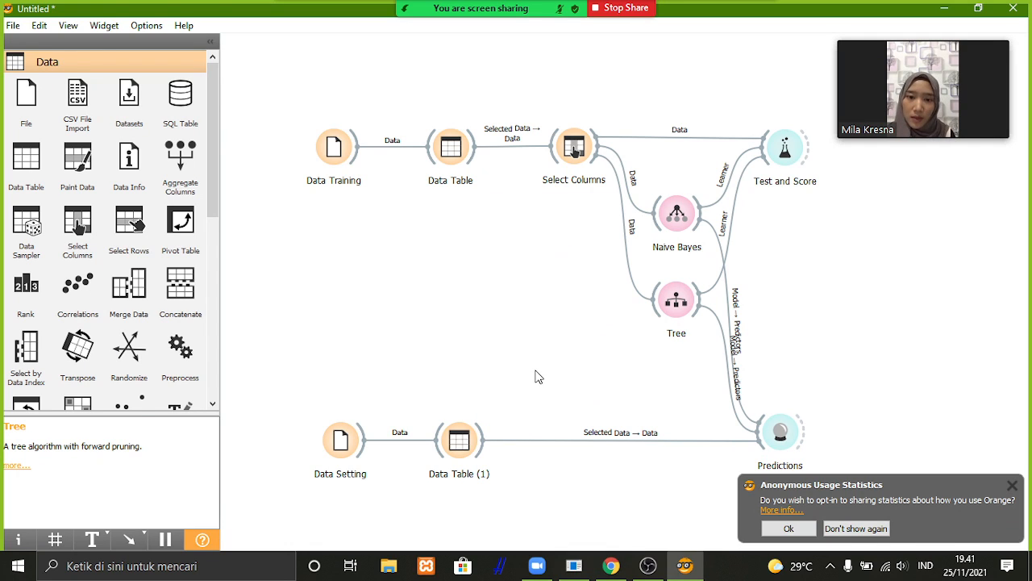
left_click_drag(500, 305, 876, 203)
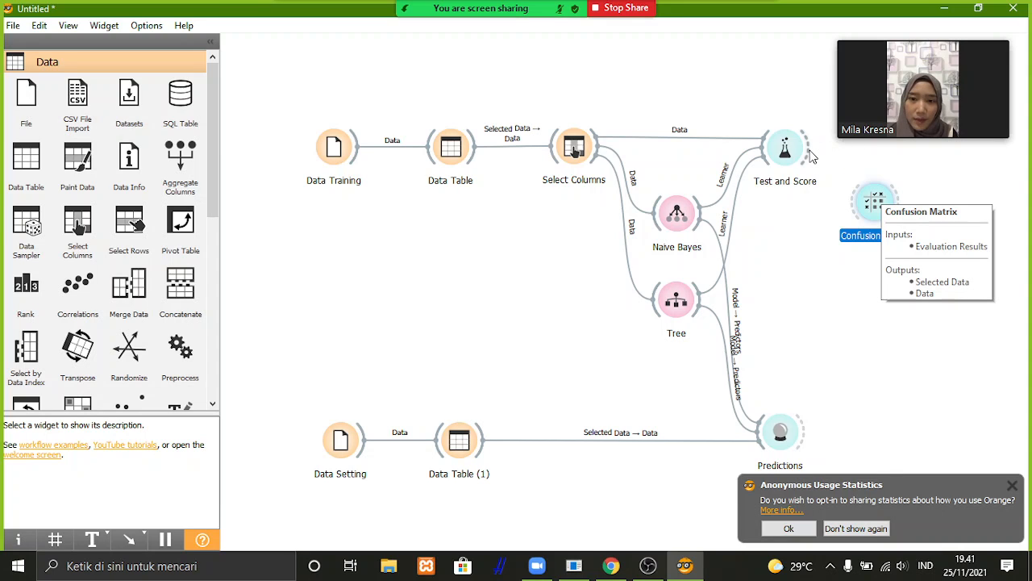
left_click_drag(810, 153, 851, 206)
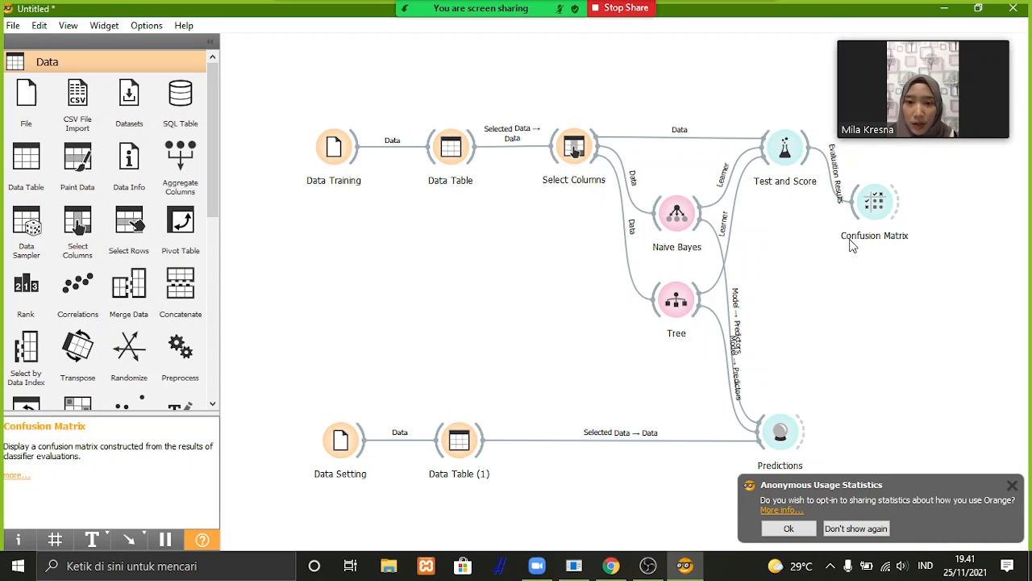
View the Naive Bayes confusion matrix and compare the Naive Bayes and Tree predictions across all testing rows in Predictions.
double_click(877, 208)
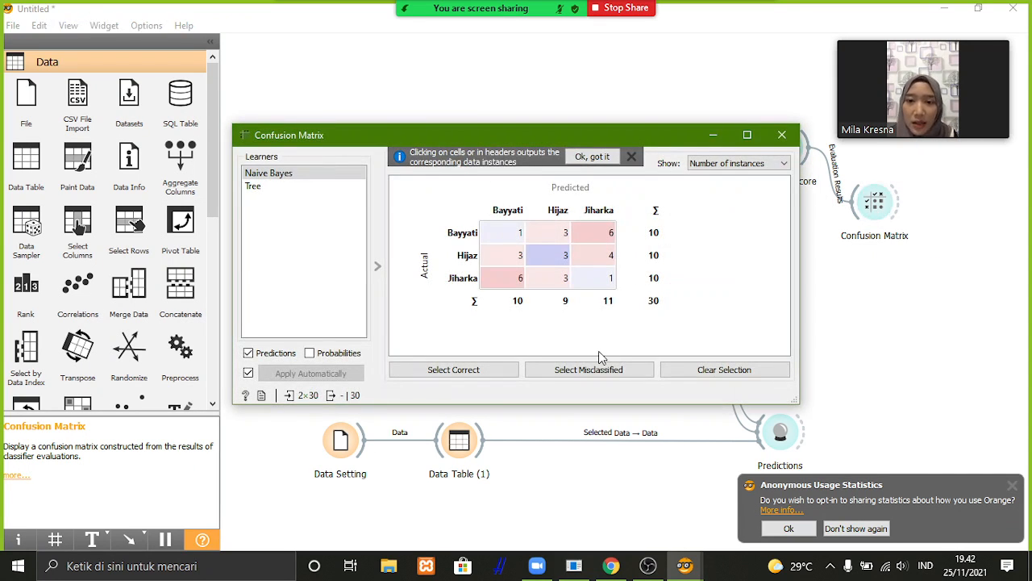
left_click(782, 135)
double_click(771, 430)
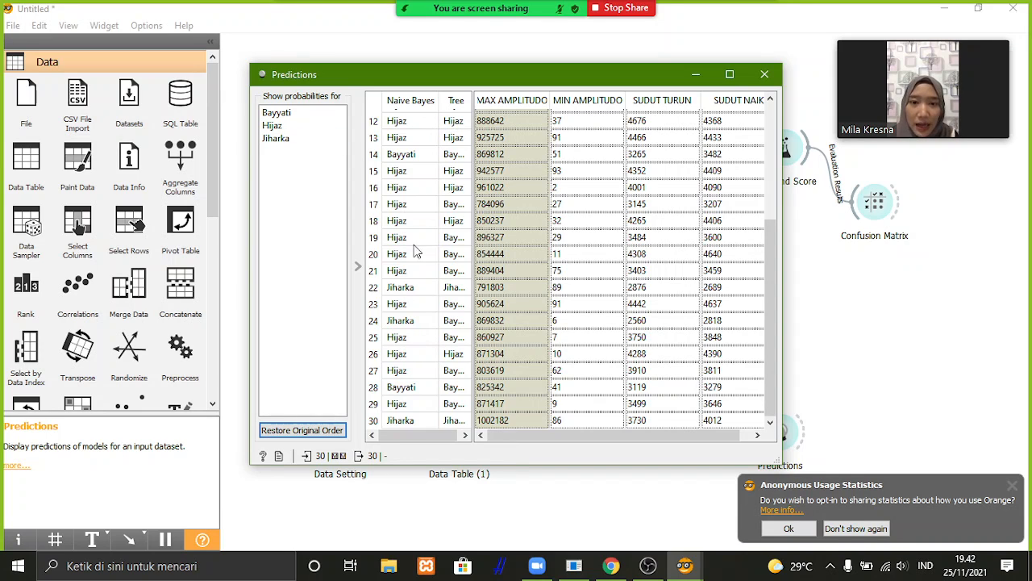
left_click_drag(414, 434, 424, 434)
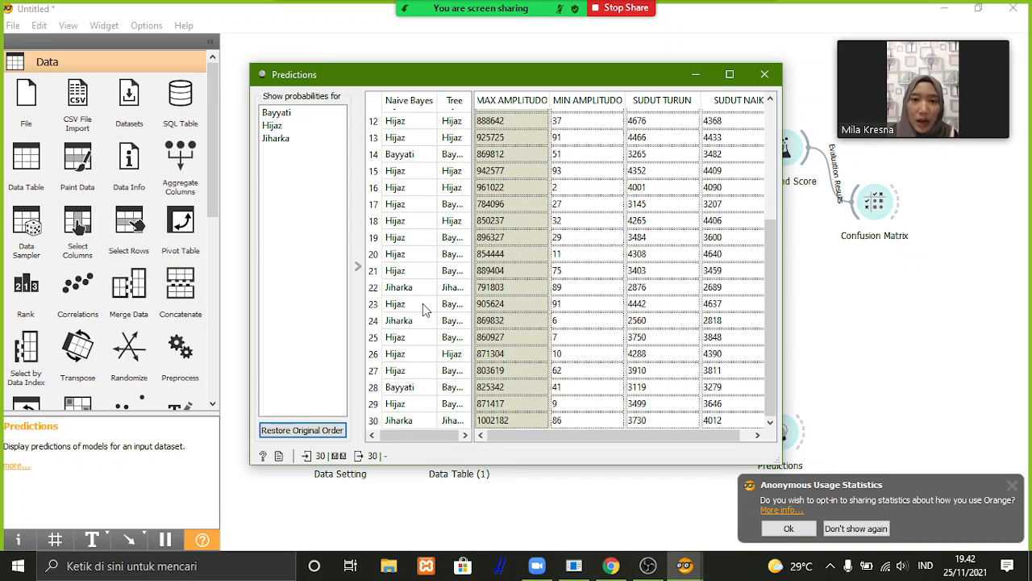
scroll(419, 296, "up", 4)
scroll(420, 296, "down", 4)
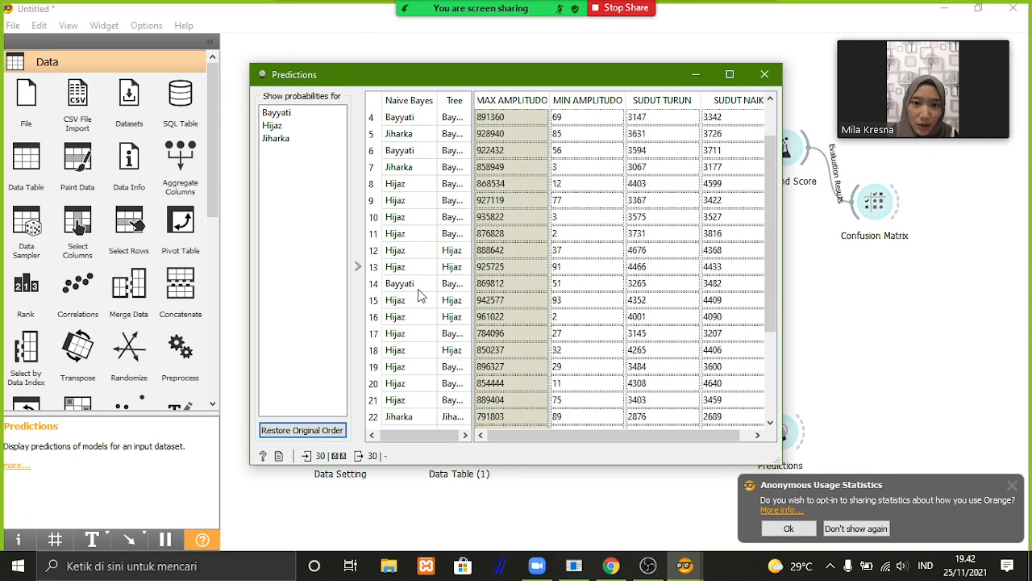
scroll(417, 295, "up", 4)
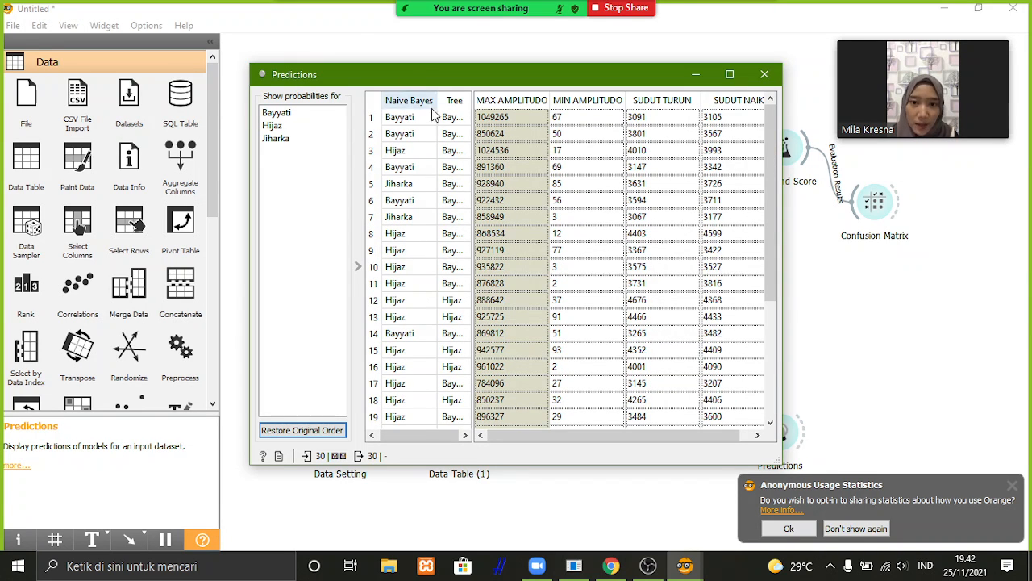
scroll(450, 198, "down", 4)
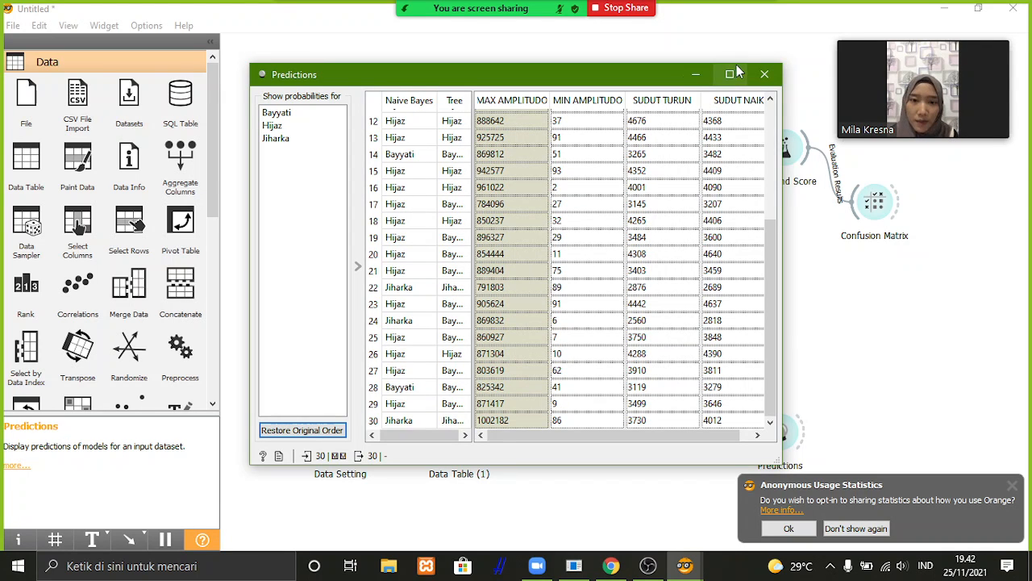
left_click(766, 76)
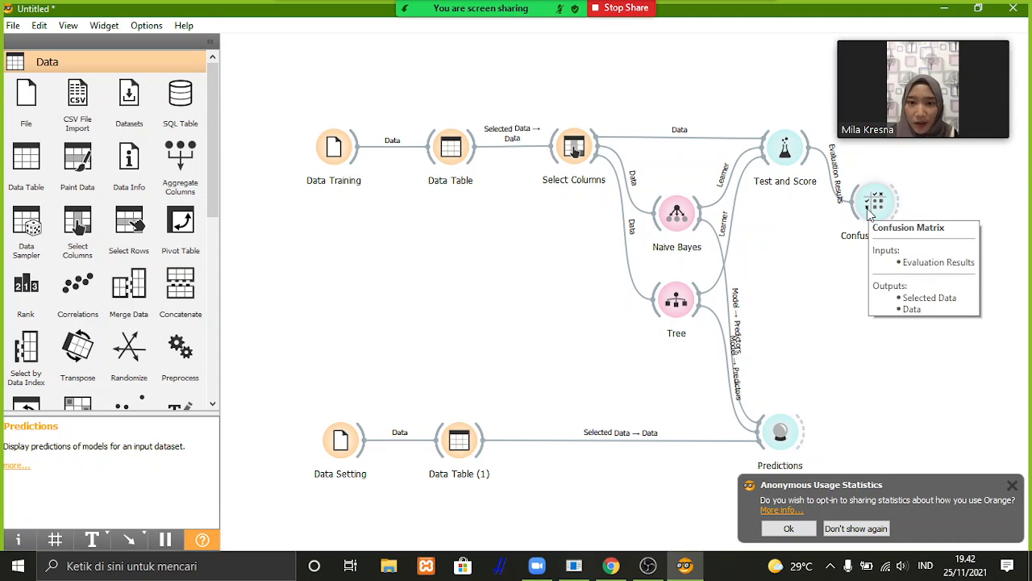
Compare the Test and Score metrics of Tree and Naive Bayes and examine the confusion matrix of each learner.
double_click(783, 149)
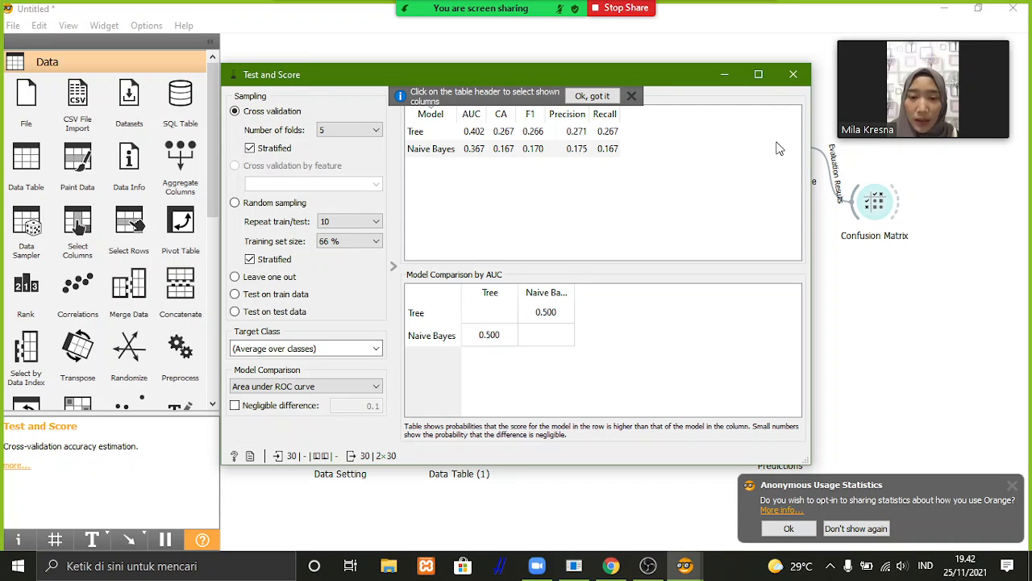
left_click(794, 74)
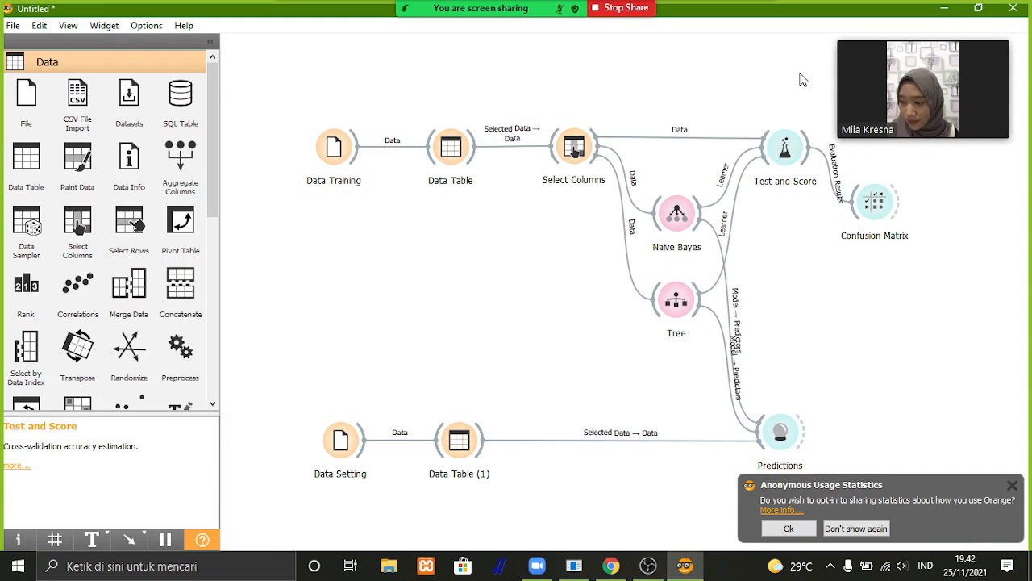
double_click(876, 202)
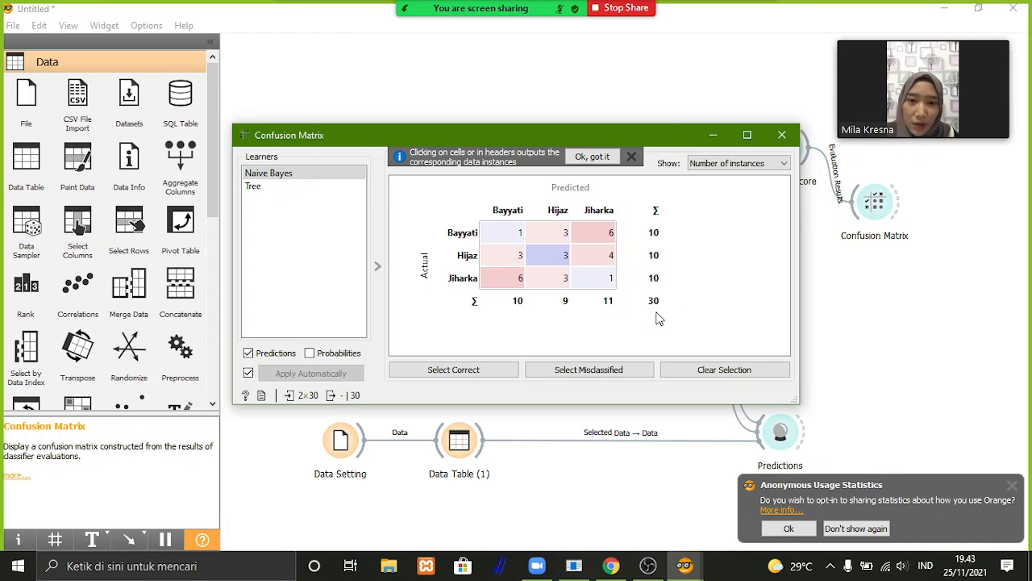
left_click(294, 191)
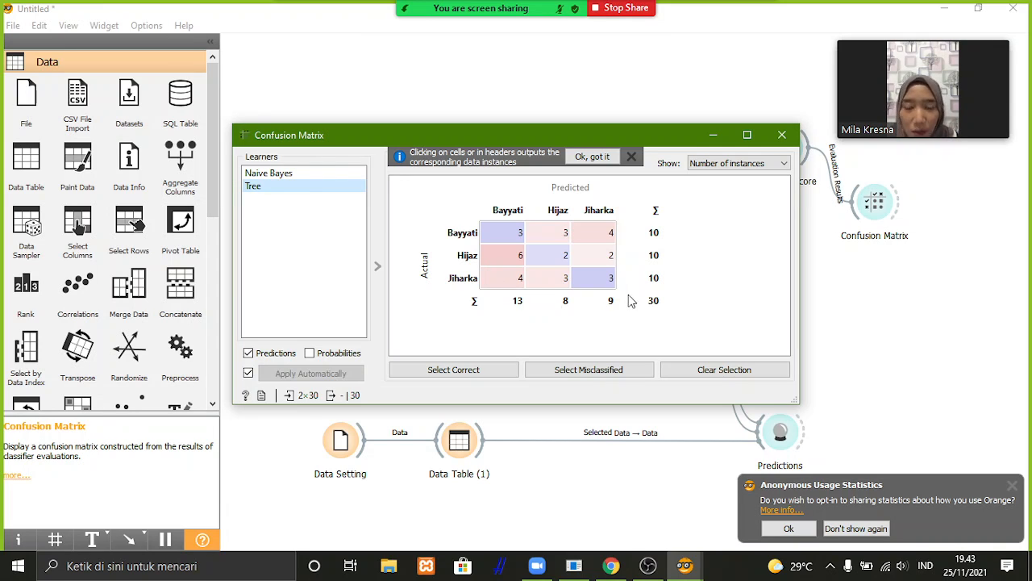
left_click(346, 173)
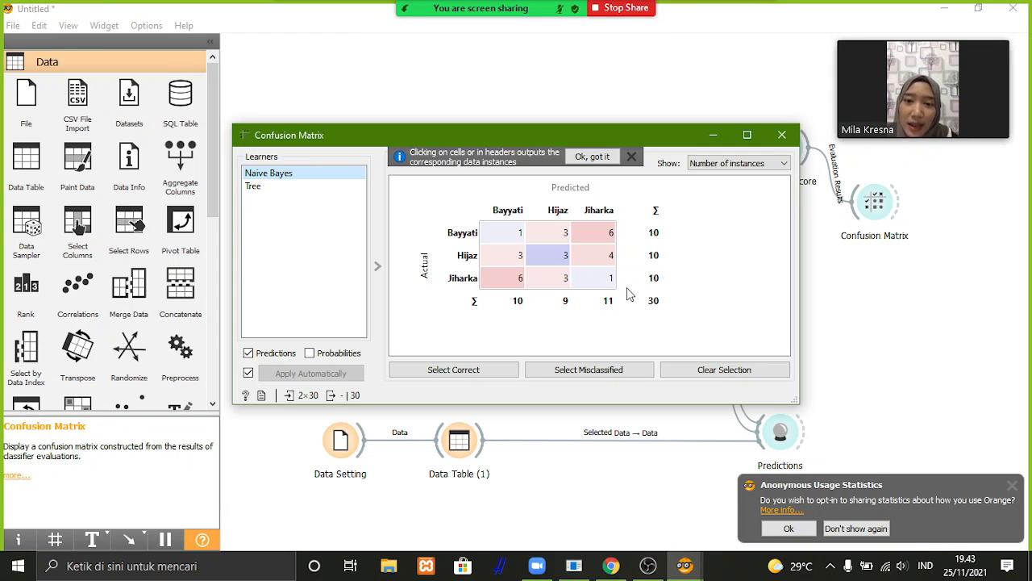
left_click(782, 135)
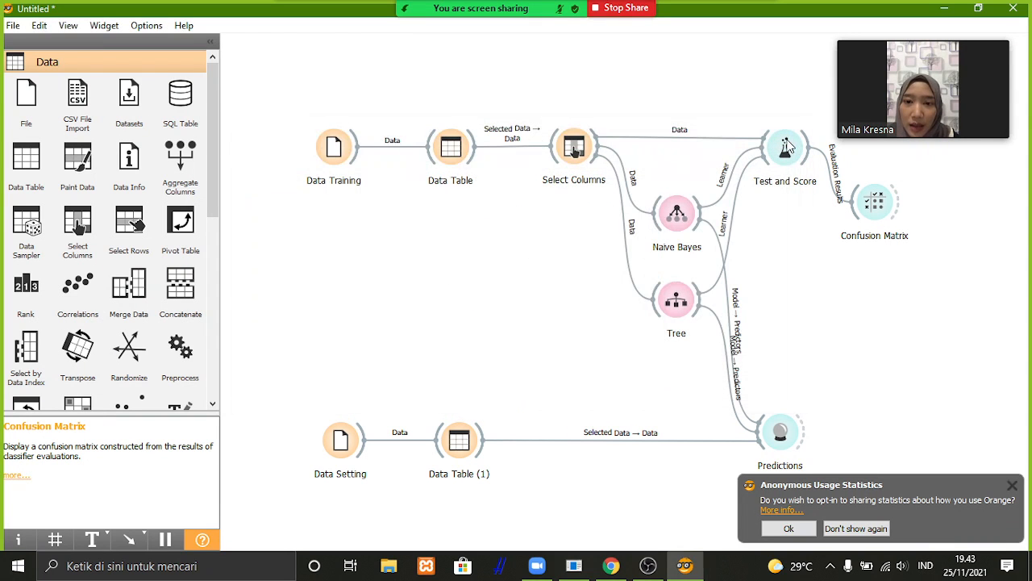
Examine all rows of the training Data Table, reviewing the IRAMA classes alongside the amplitude and angle columns.
double_click(457, 159)
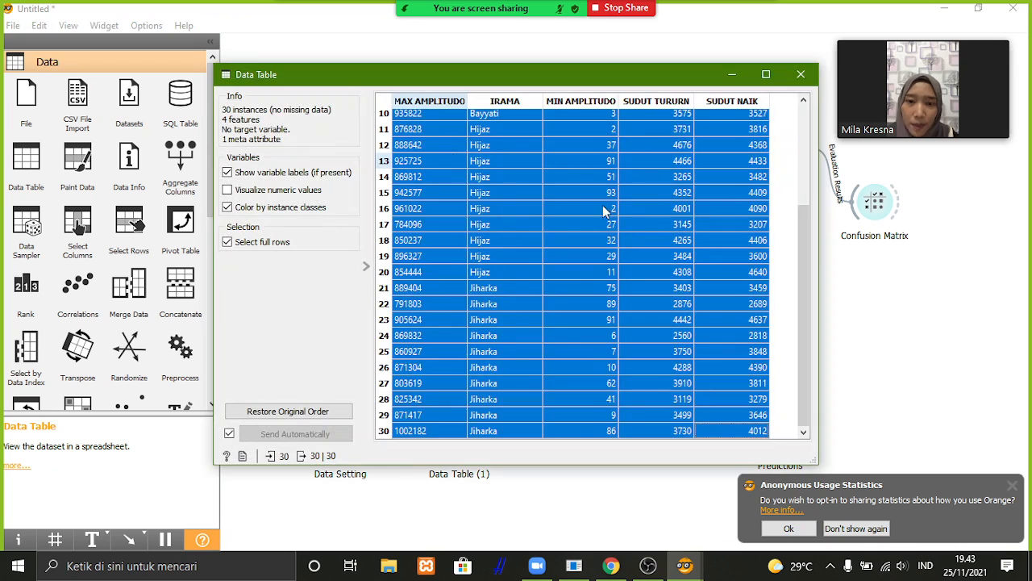
scroll(610, 214, "up", 3)
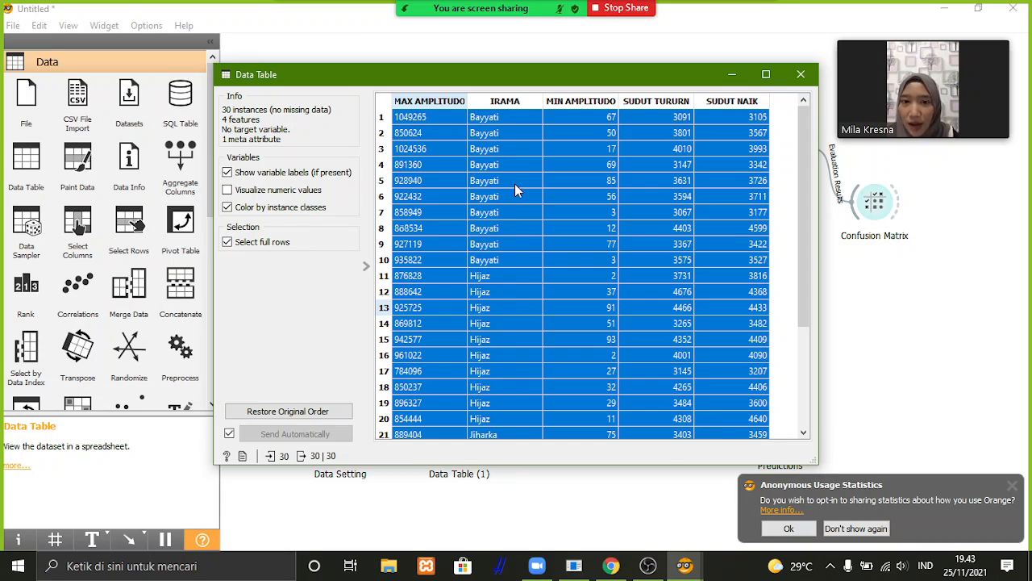
scroll(515, 189, "down", 1)
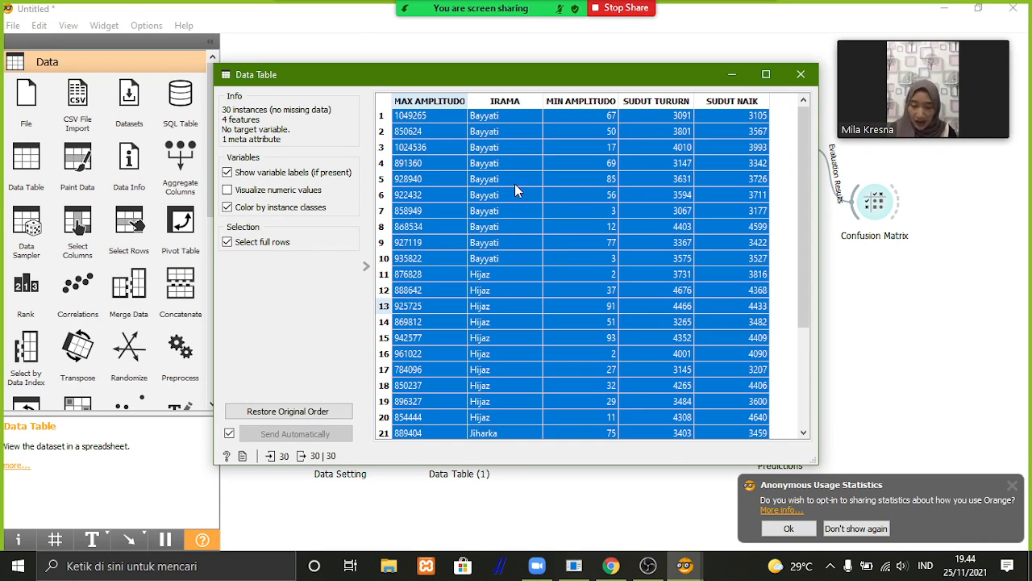
scroll(514, 185, "down", 3)
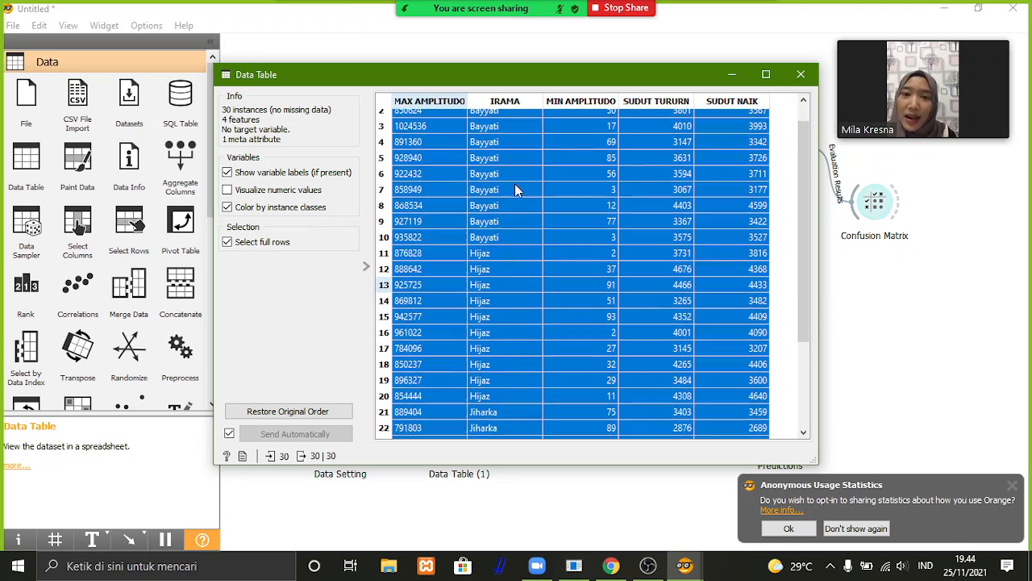
scroll(515, 190, "down", 2)
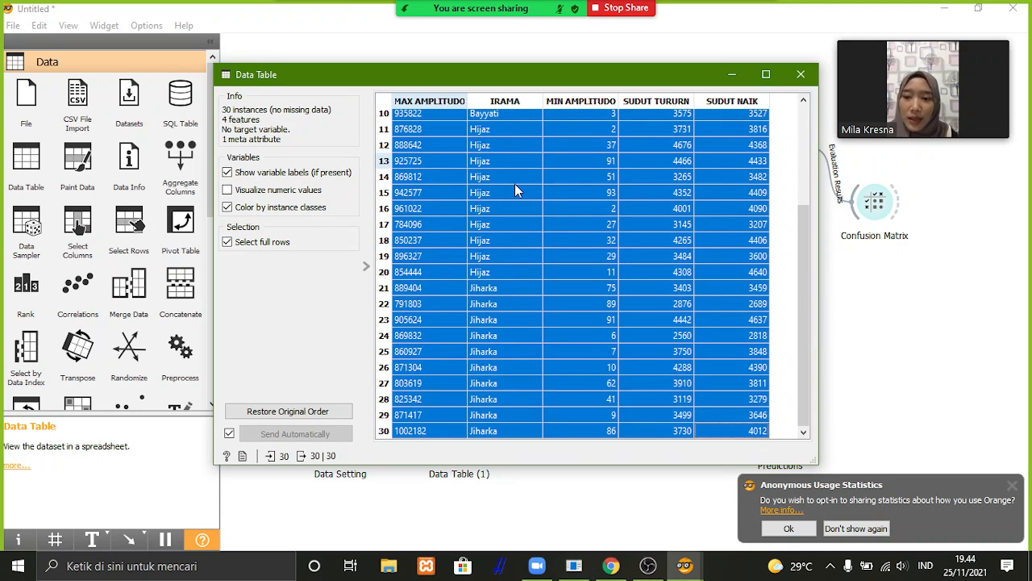
scroll(514, 185, "up", 5)
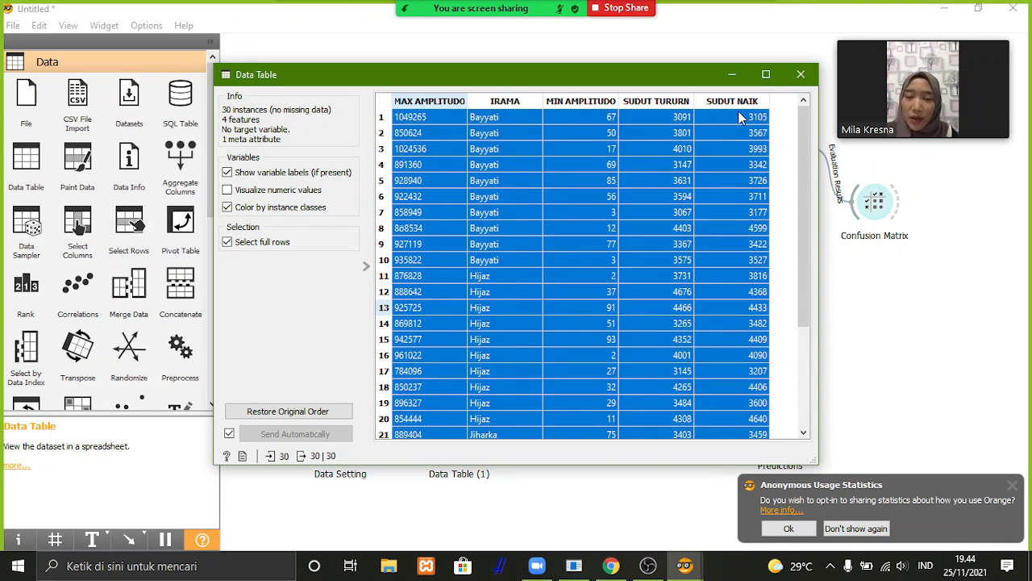
left_click(802, 75)
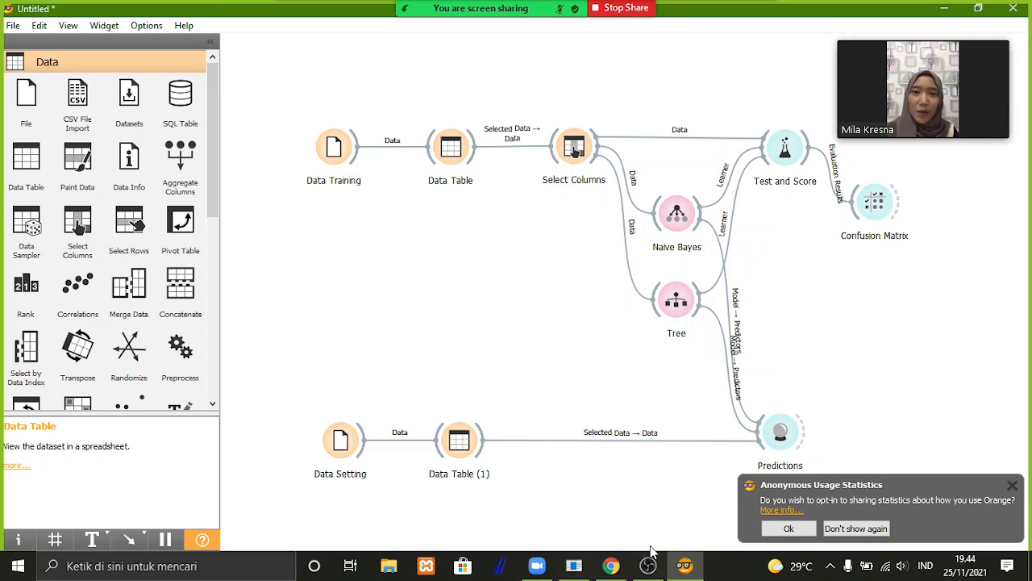
mouse_move(646, 569)
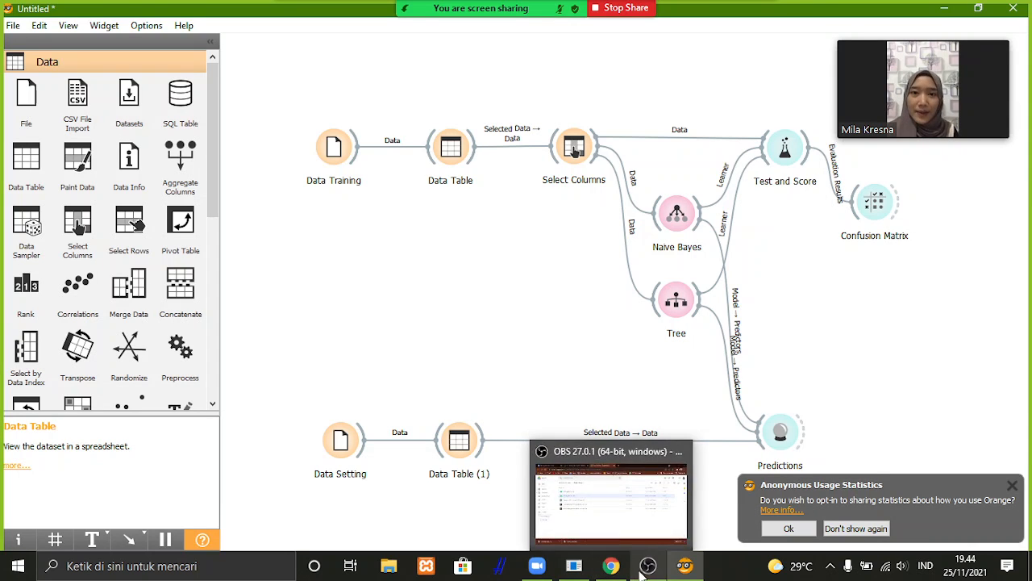
left_click(641, 496)
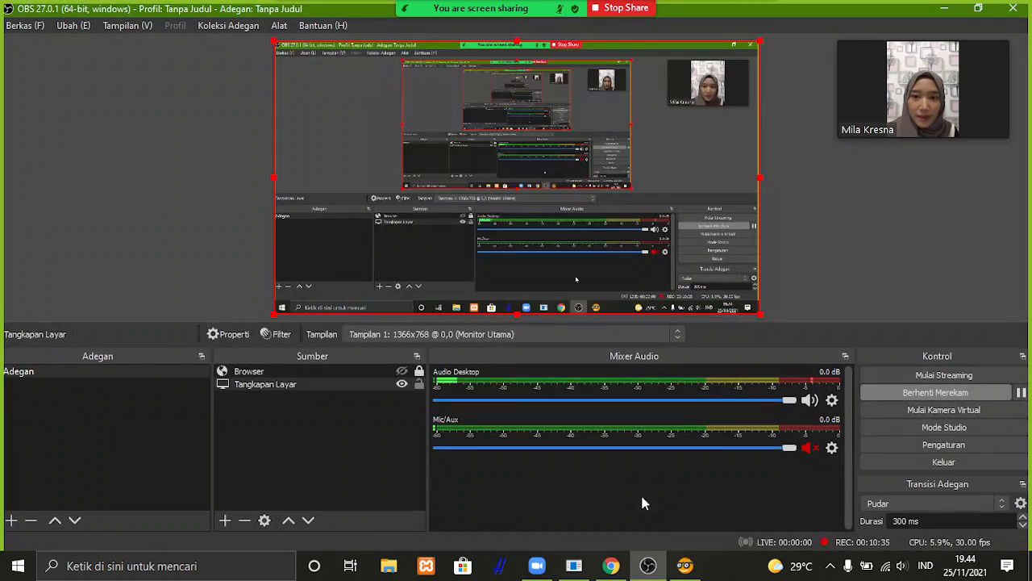